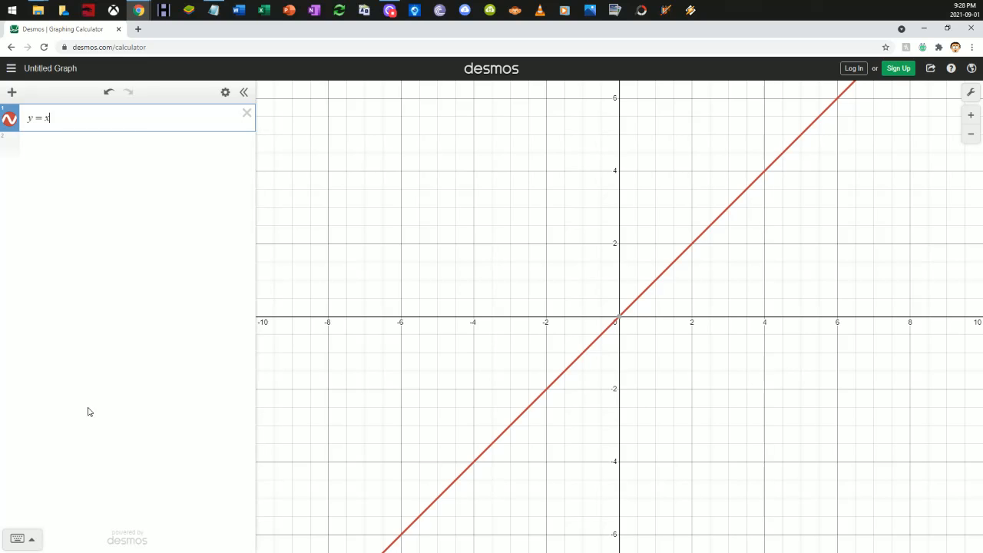
# Step: Square the x in the first expression so it reads y = x^2, with the on-screen math keypad open
pyautogui.click(17, 538)
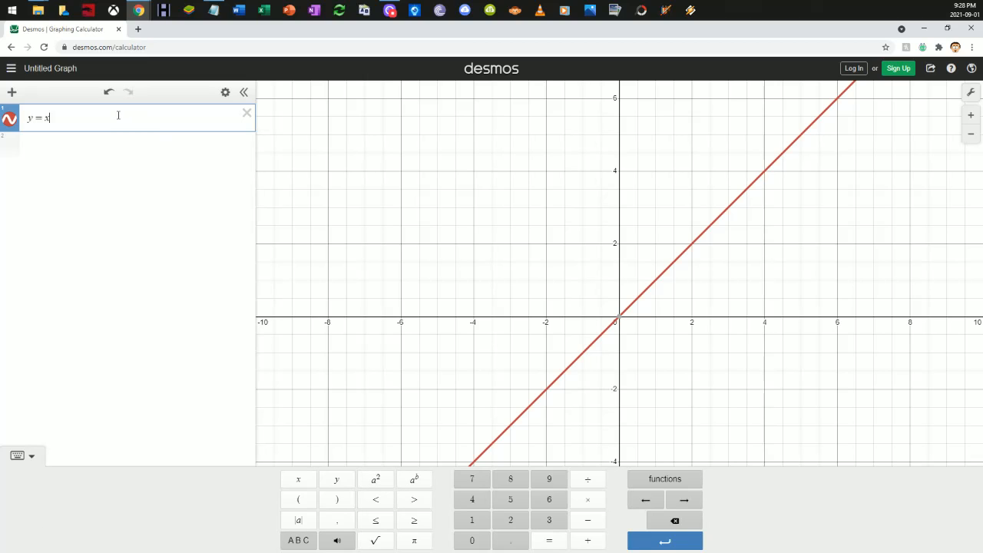
pyautogui.write('/')
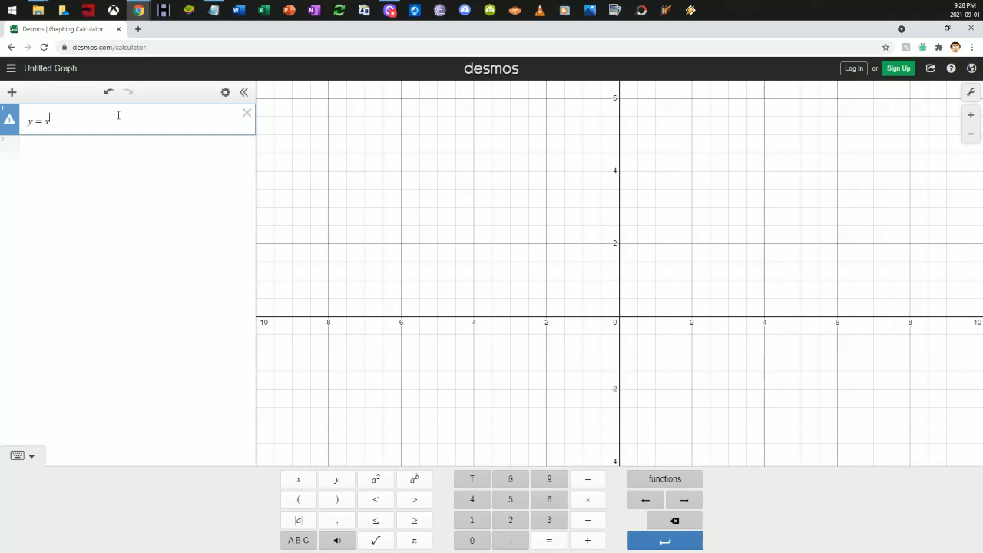
pyautogui.write('2')
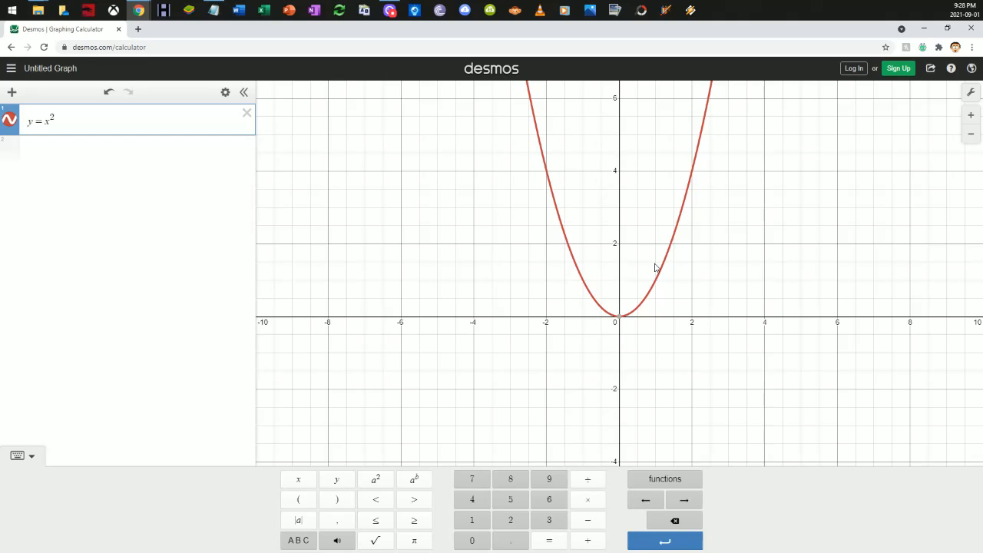
# Step: Add y = x + 1 as the second expression and y = sin x as the third
pyautogui.click(85, 149)
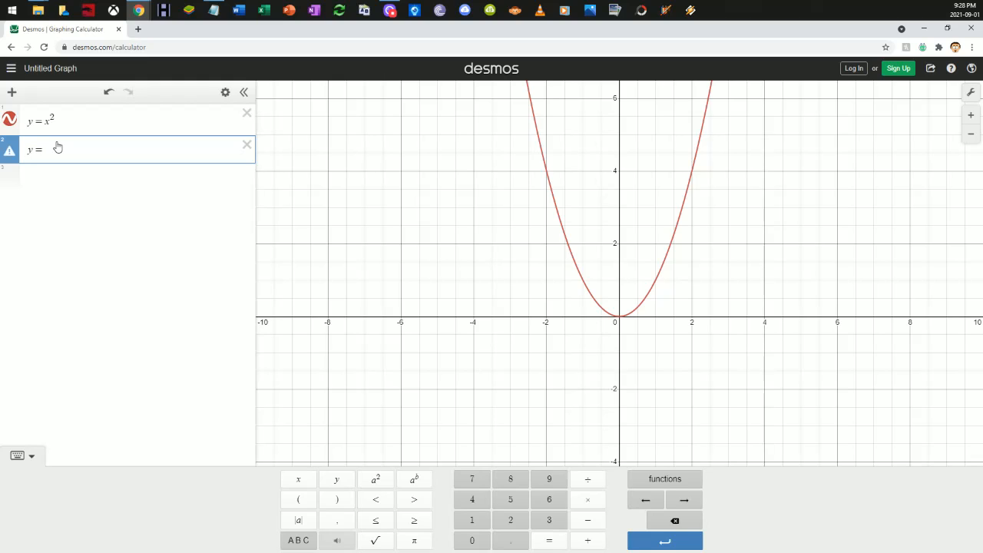
pyautogui.write('y=x+1')
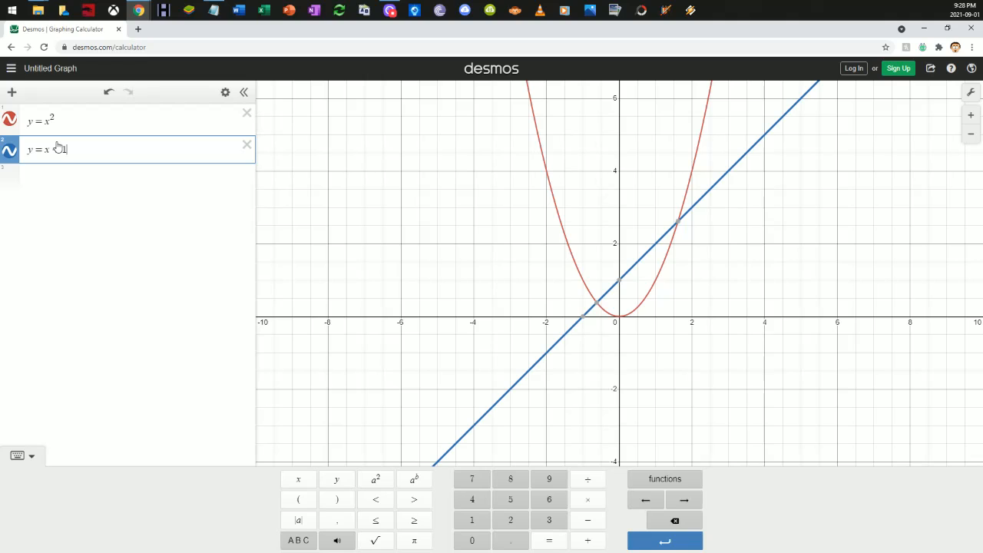
pyautogui.click(64, 172)
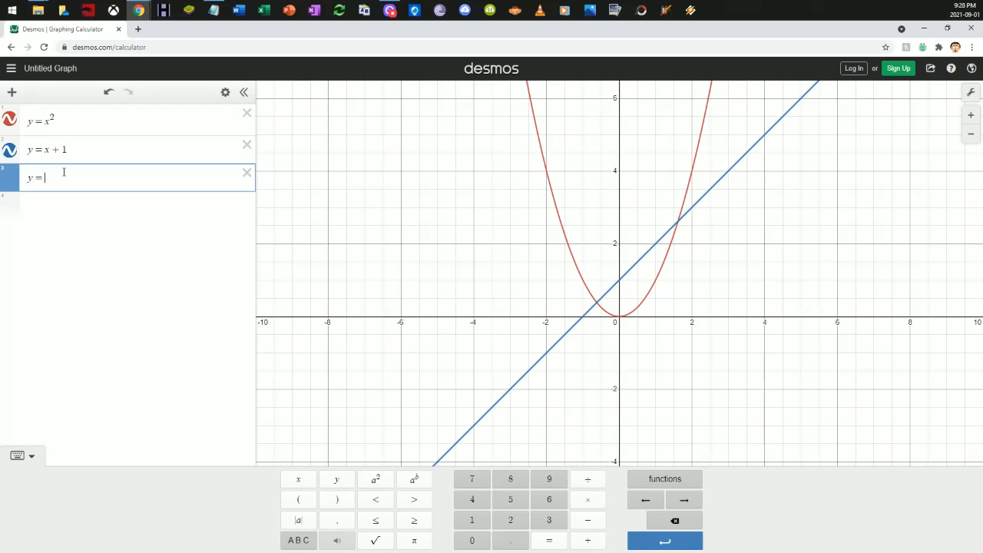
pyautogui.write('y = si')
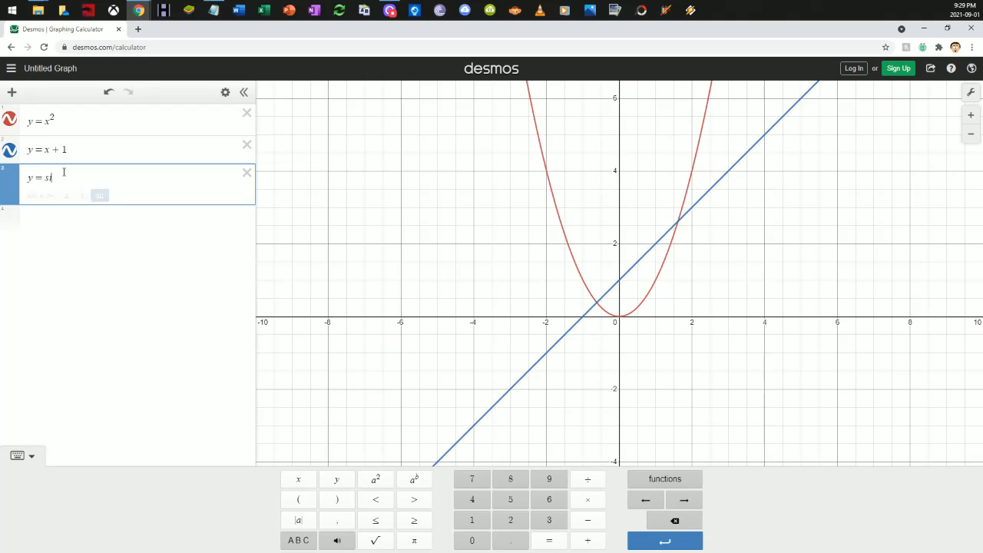
pyautogui.write('n x')
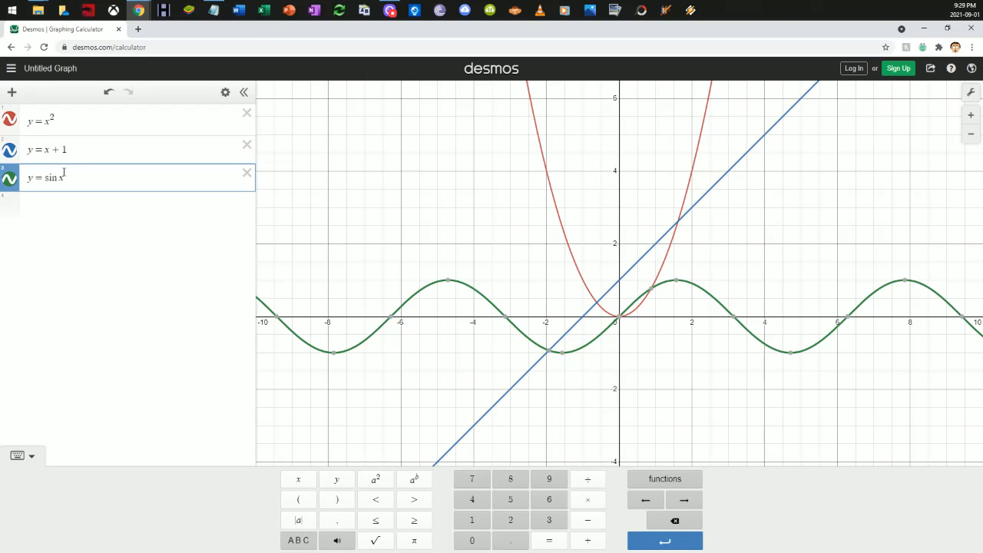
# Step: Examine the three graphs and their intersections around the origin at closer and wider scales
pyautogui.click(647, 314)
pyautogui.scroll(3, 638, 316)
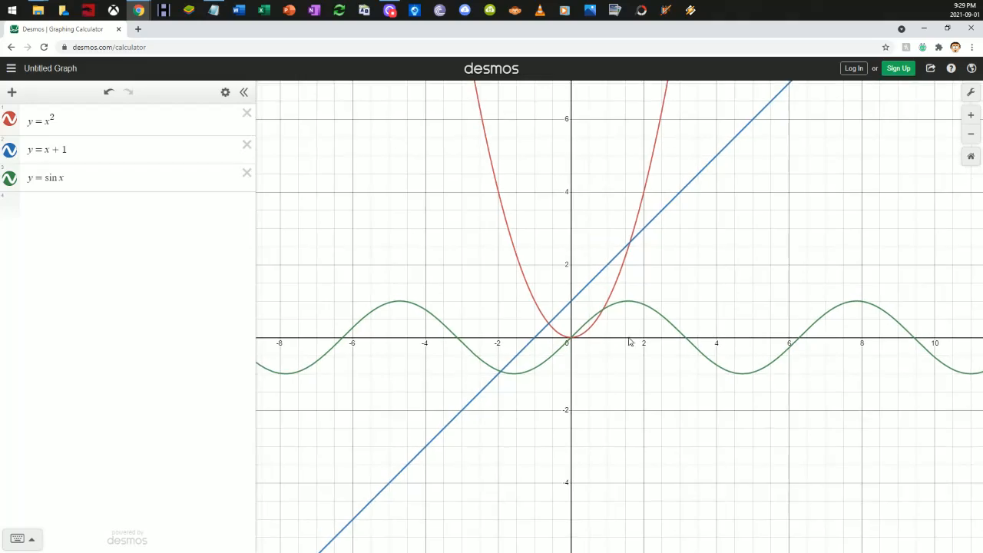
pyautogui.scroll(2, 577, 336)
pyautogui.scroll(2, 578, 336)
pyautogui.scroll(-8, 578, 336)
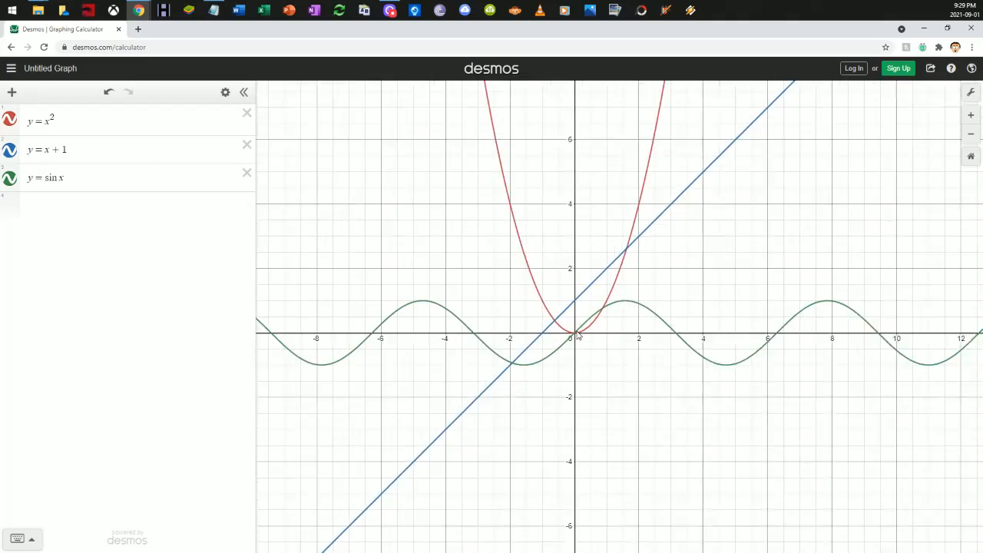
pyautogui.scroll(4, 578, 336)
pyautogui.scroll(3, 578, 335)
pyautogui.scroll(-3, 578, 336)
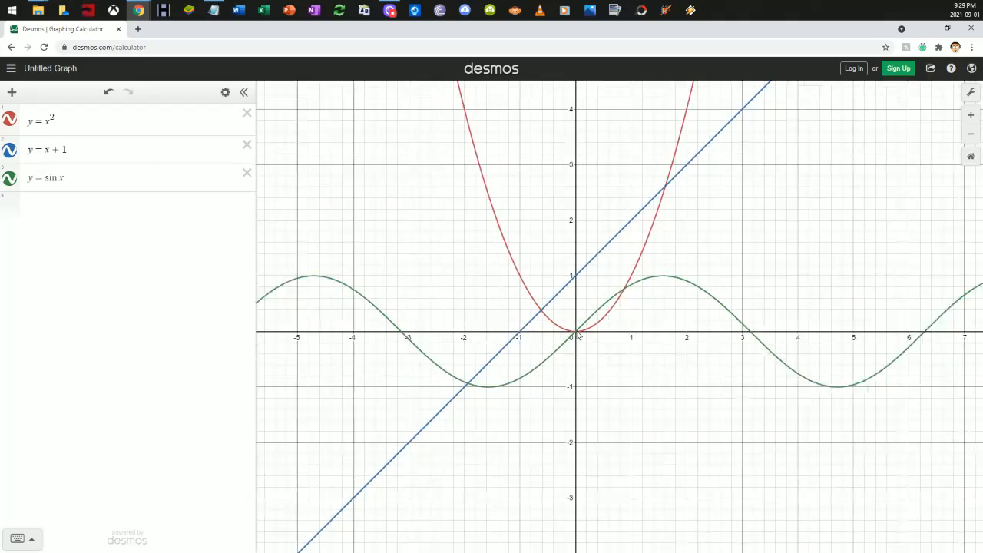
pyautogui.scroll(-1, 578, 336)
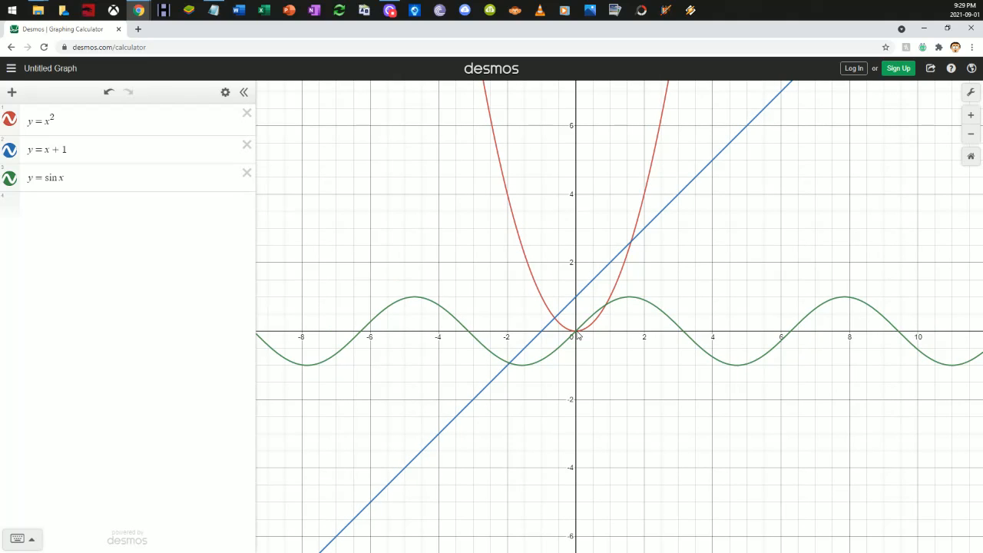
# Step: Hide the graphs of y = x^2 and y = x + 1, and show both again
pyautogui.click(9, 121)
pyautogui.click(9, 150)
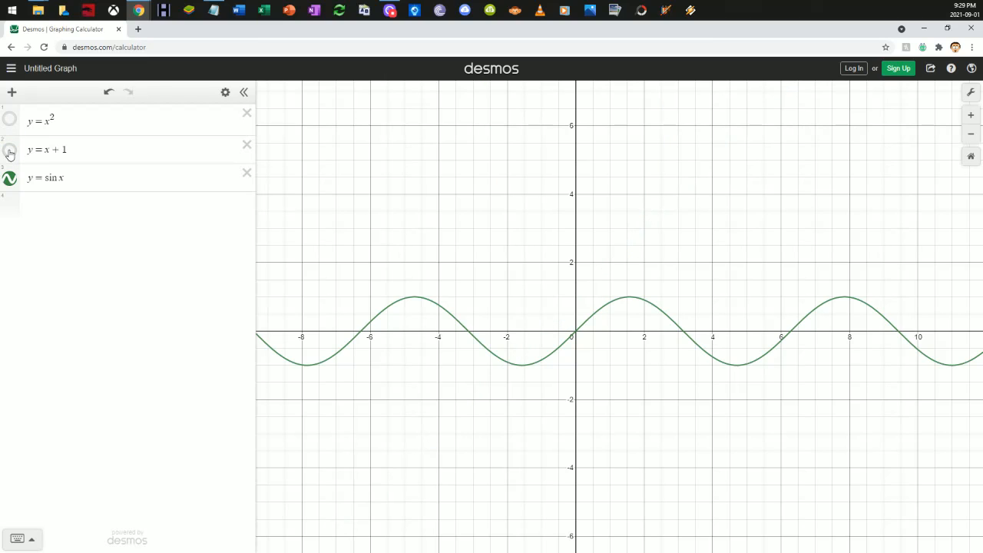
pyautogui.click(9, 150)
pyautogui.click(9, 121)
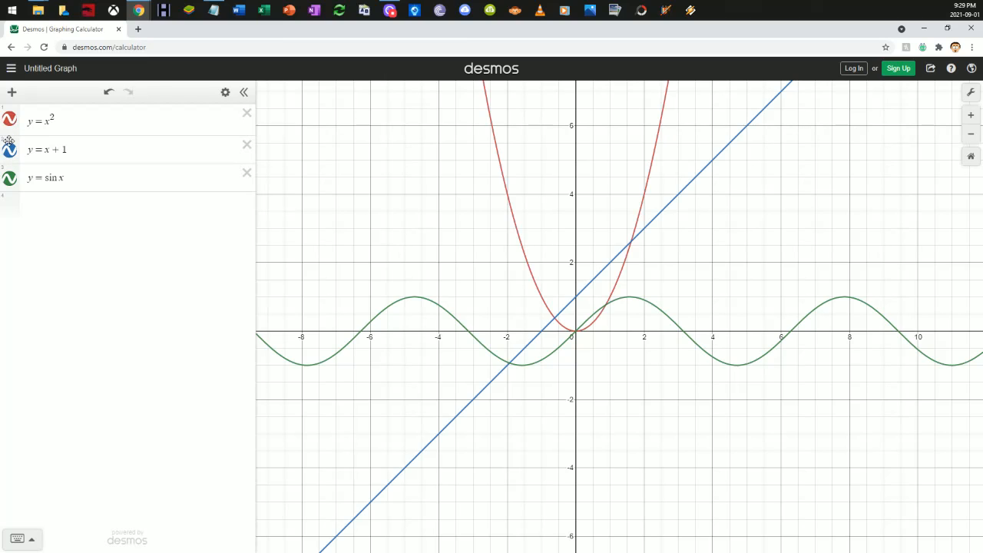
# Step: Hide the graphs of y = x + 1 and y = x^2 so only the sine curve is plotted
pyautogui.click(9, 150)
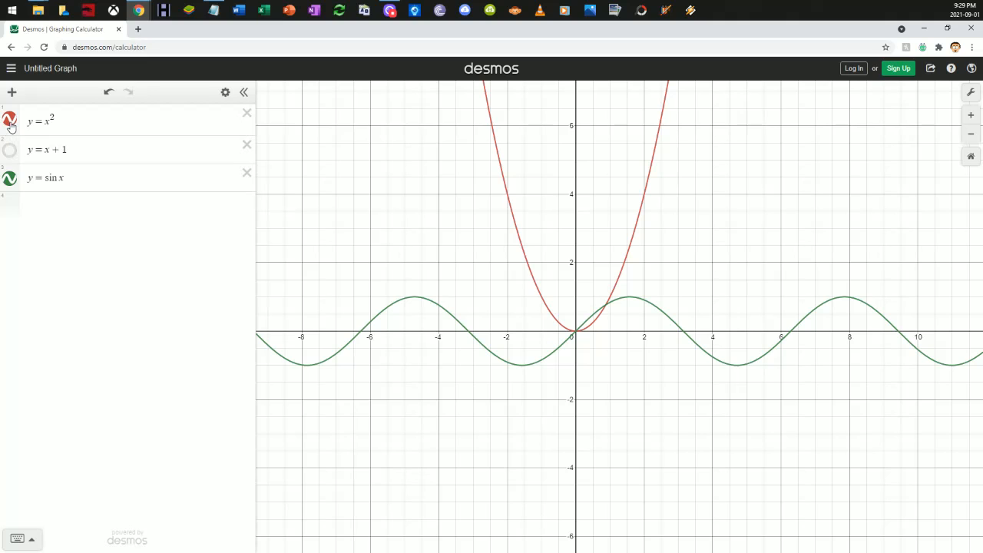
pyautogui.click(9, 120)
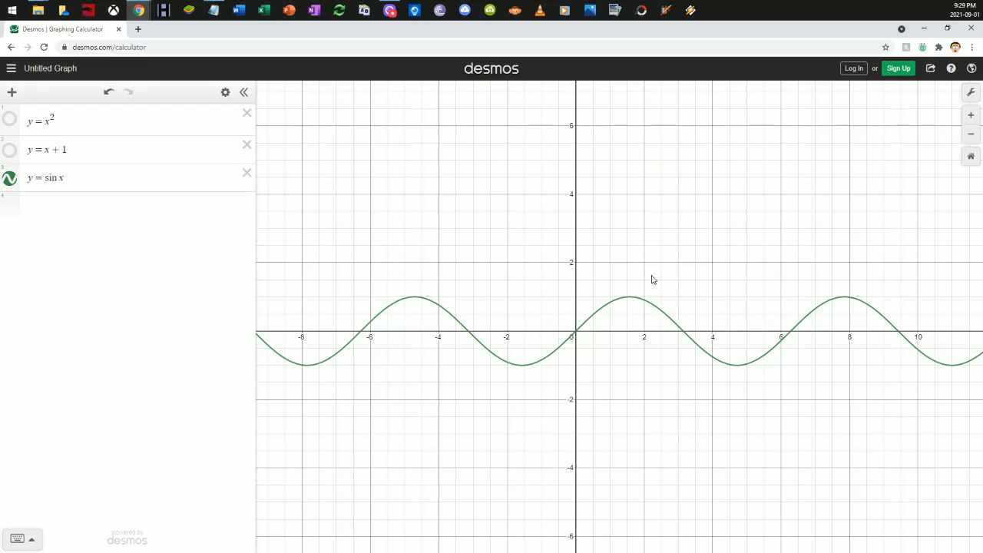
pyautogui.moveTo(651, 279); pyautogui.dragTo(637, 282)
pyautogui.scroll(2, 643, 326)
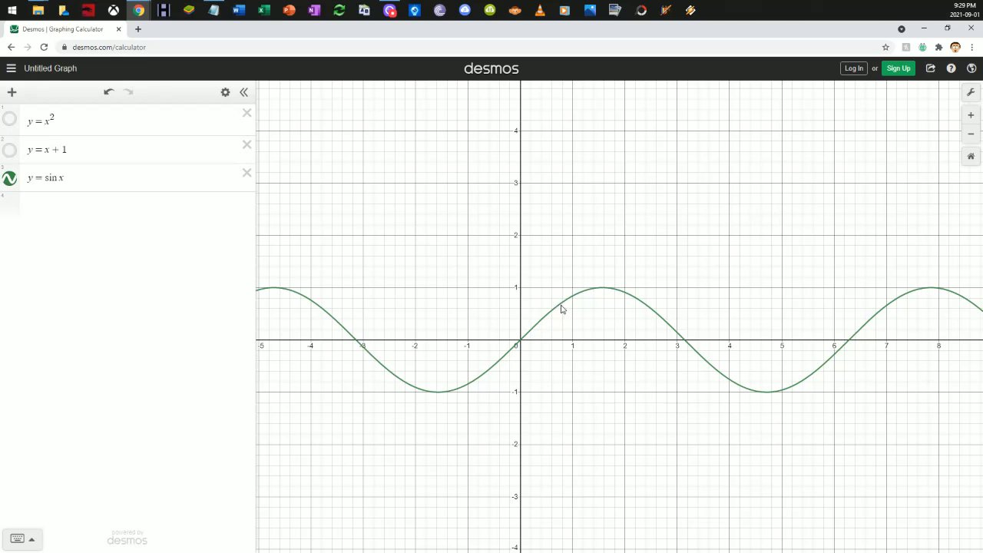
pyautogui.scroll(-3, 707, 316)
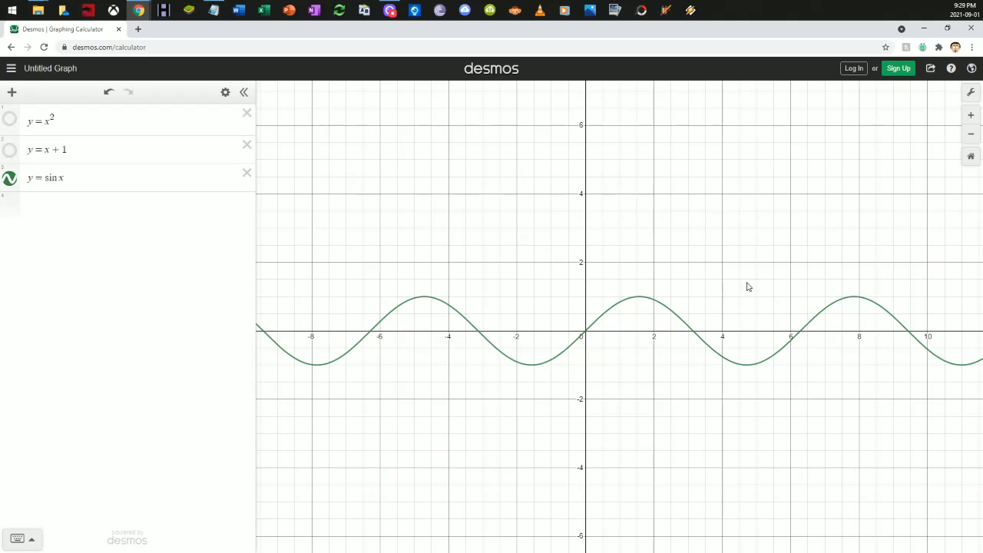
# Step: Switch the graph display to the larger text size in the graph settings
pyautogui.click(972, 94)
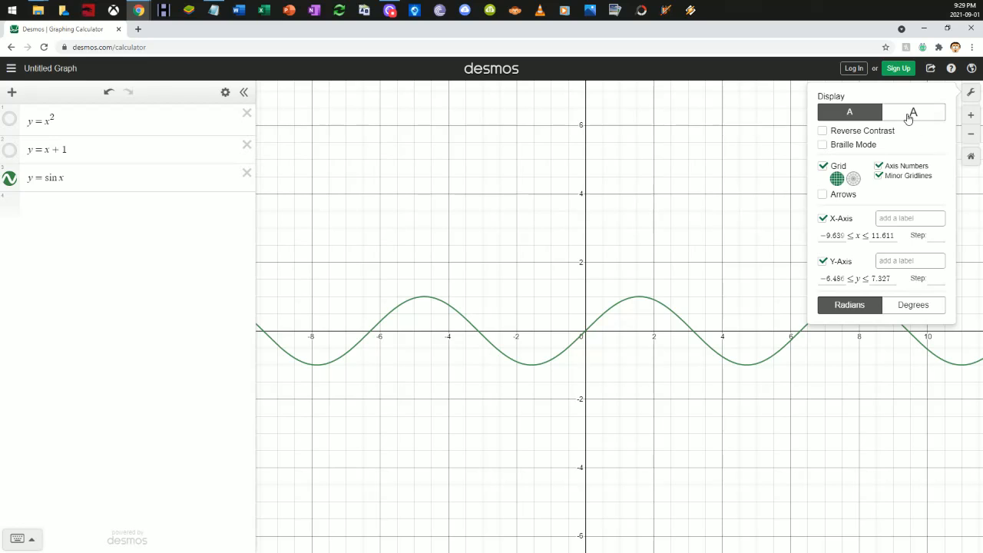
pyautogui.click(909, 116)
pyautogui.click(881, 117)
pyautogui.click(902, 115)
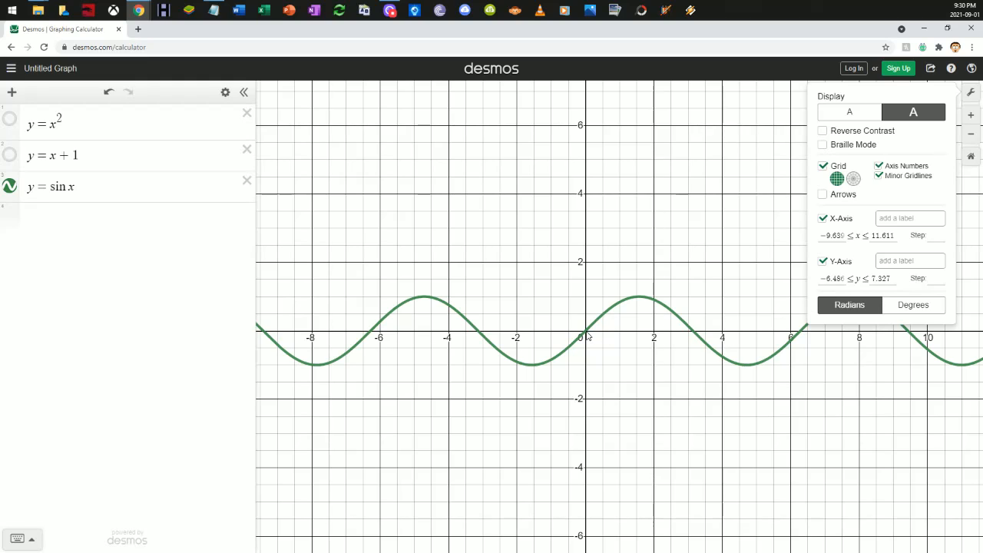
# Step: Read the coordinates of the sine curve's intercepts, maxima and minimum around the origin, including its first positive x-intercept
pyautogui.click(694, 336)
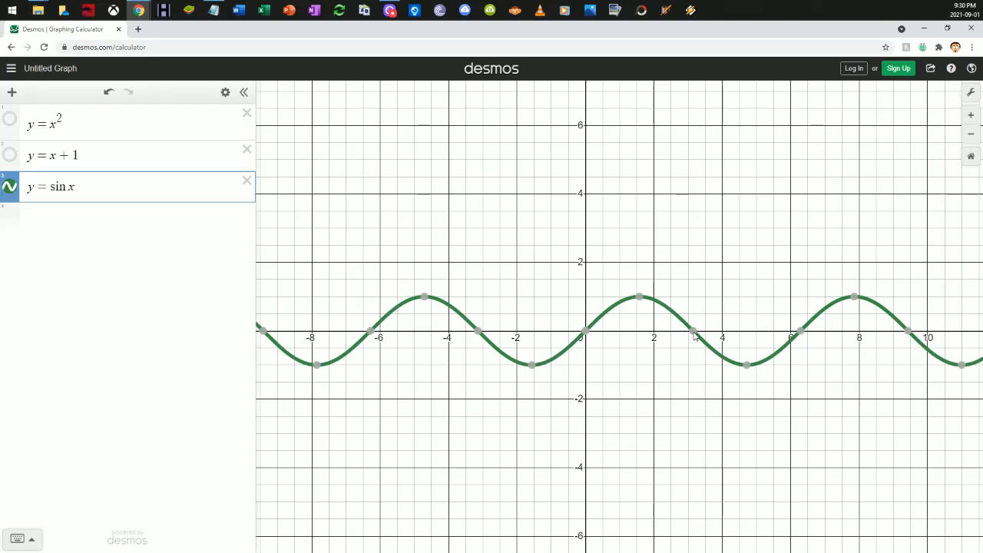
pyautogui.click(694, 336)
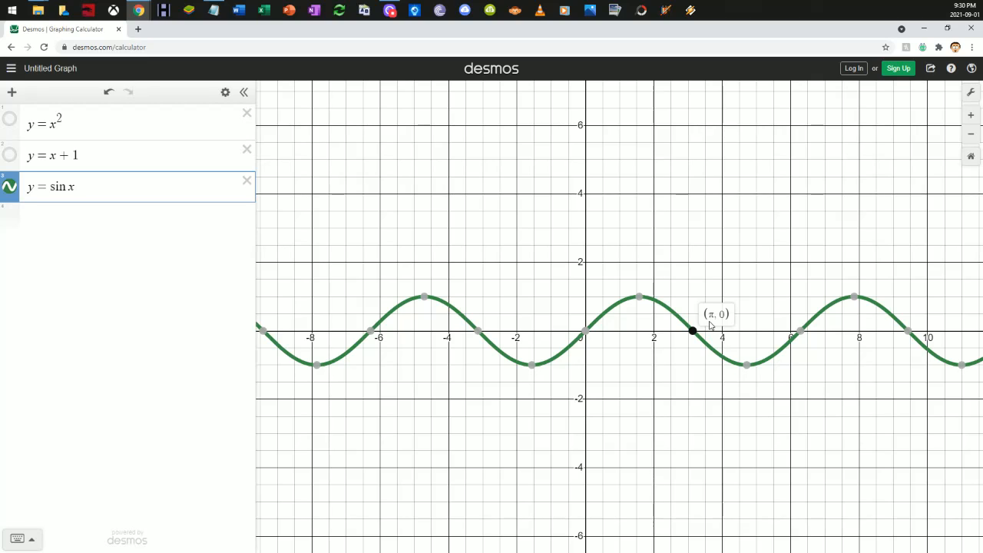
pyautogui.click(586, 332)
pyautogui.moveTo(638, 300)
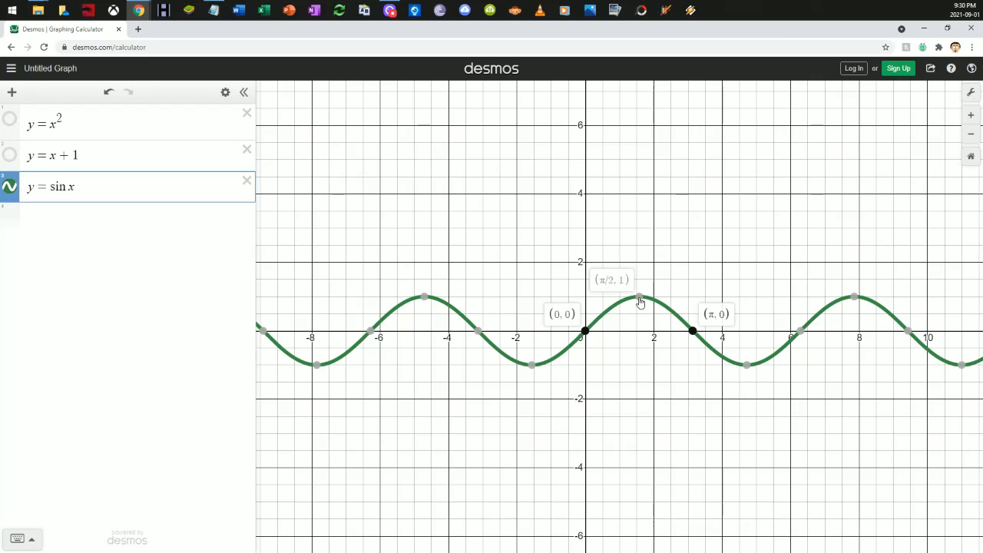
pyautogui.click(640, 300)
pyautogui.click(477, 331)
pyautogui.click(425, 297)
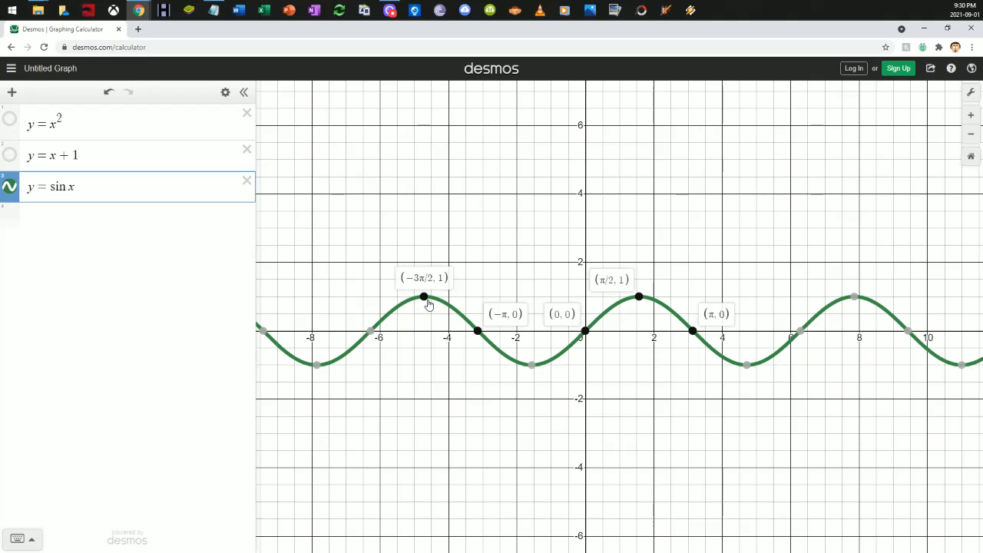
pyautogui.click(532, 364)
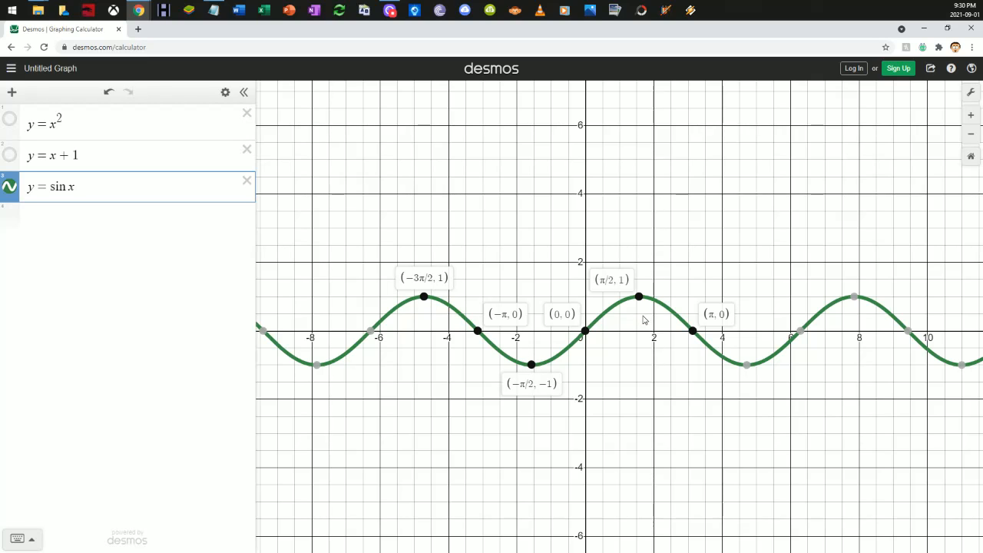
pyautogui.click(644, 319)
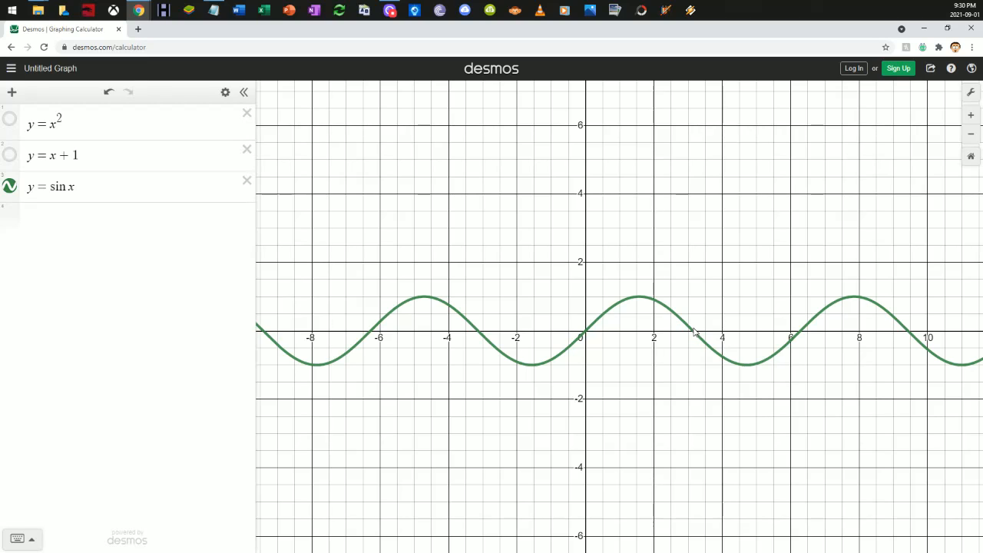
pyautogui.click(693, 331)
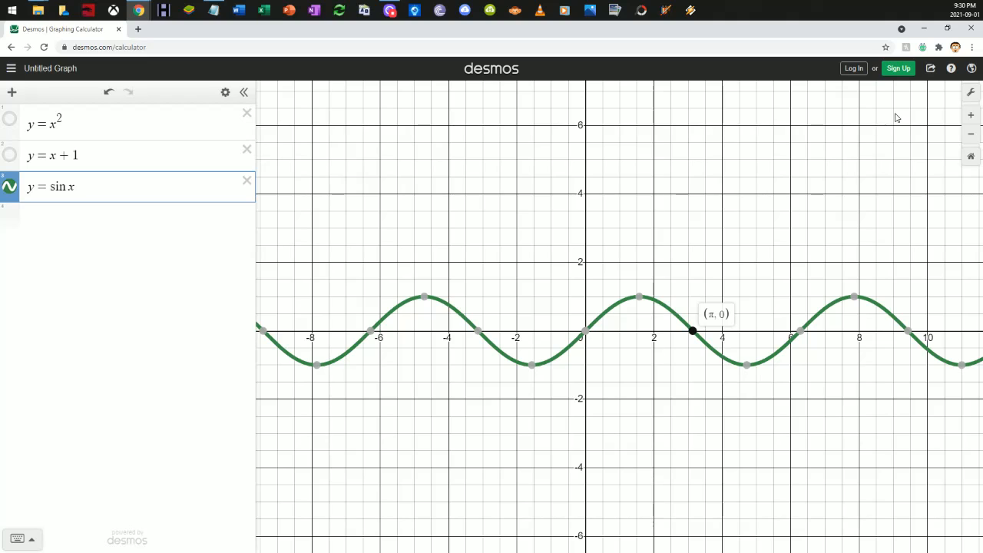
# Step: Set the x-axis range of the graph from 0 to 3.14
pyautogui.click(971, 93)
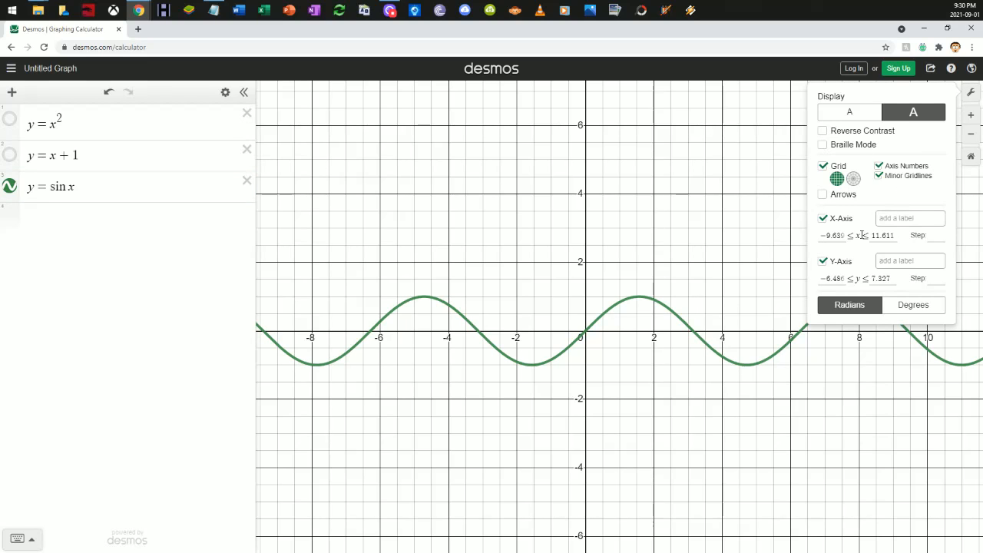
pyautogui.click(824, 235)
pyautogui.moveTo(824, 235); pyautogui.dragTo(844, 235)
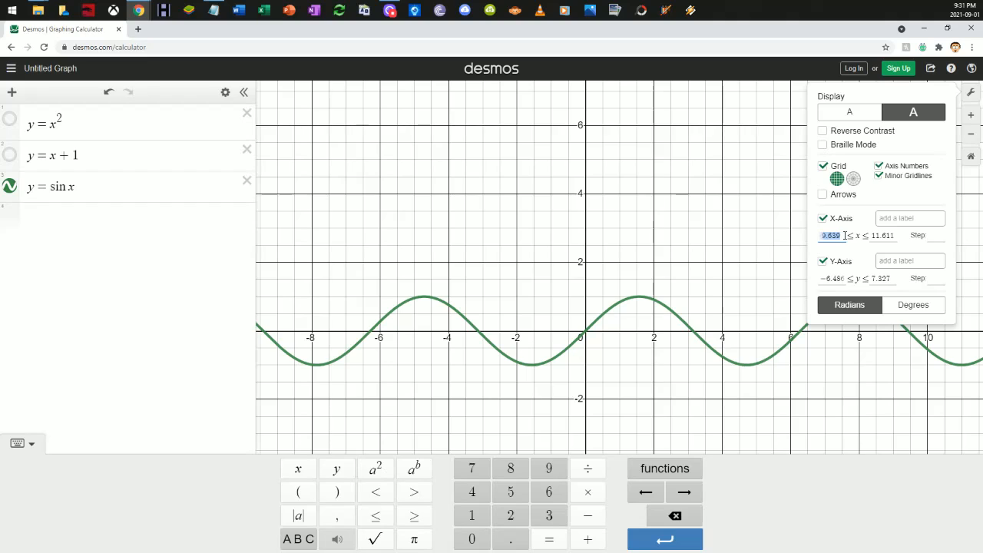
pyautogui.write('0')
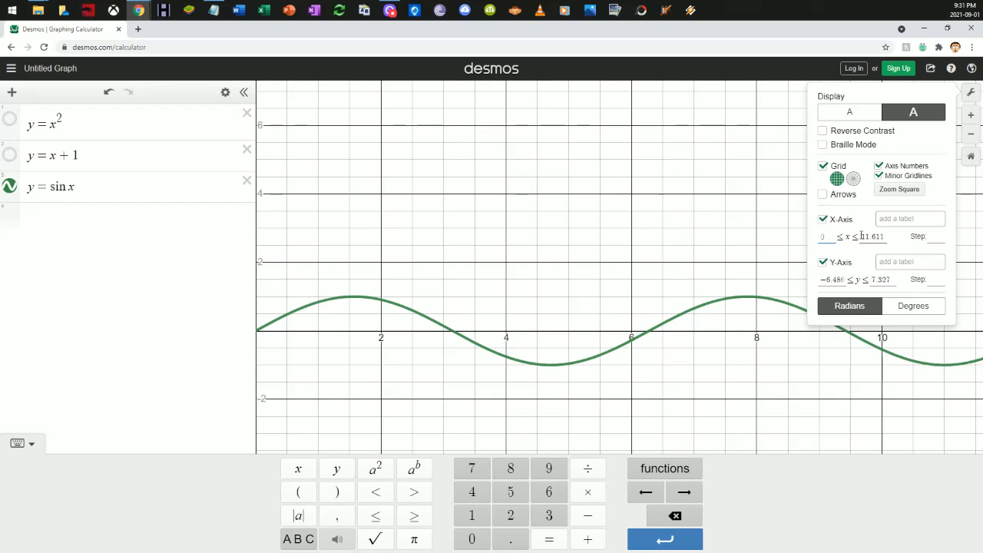
pyautogui.moveTo(861, 236); pyautogui.dragTo(886, 233)
pyautogui.write('3.14')
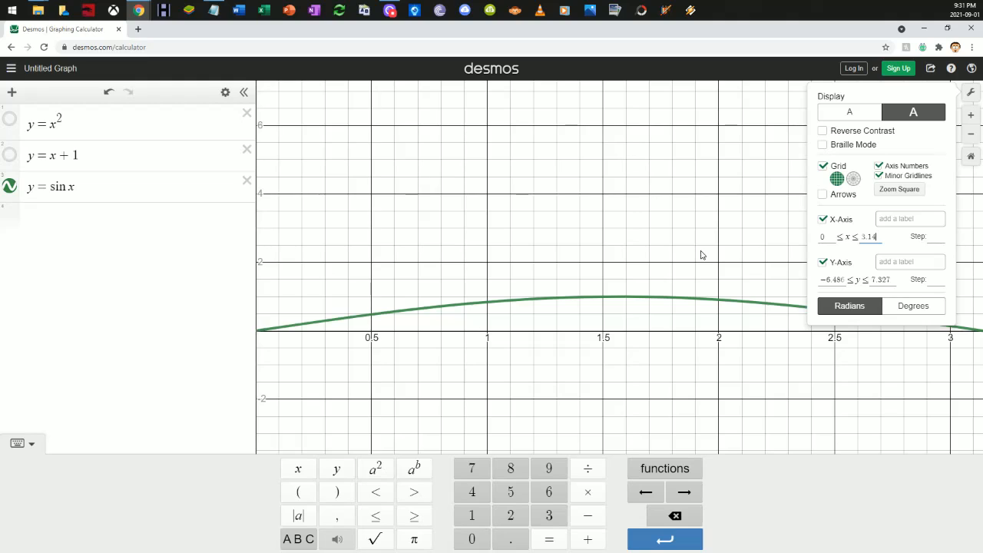
# Step: Widen the x-axis range to run from -0.5 to 3.64
pyautogui.click(824, 237)
pyautogui.write('-0.')
pyautogui.write('5')
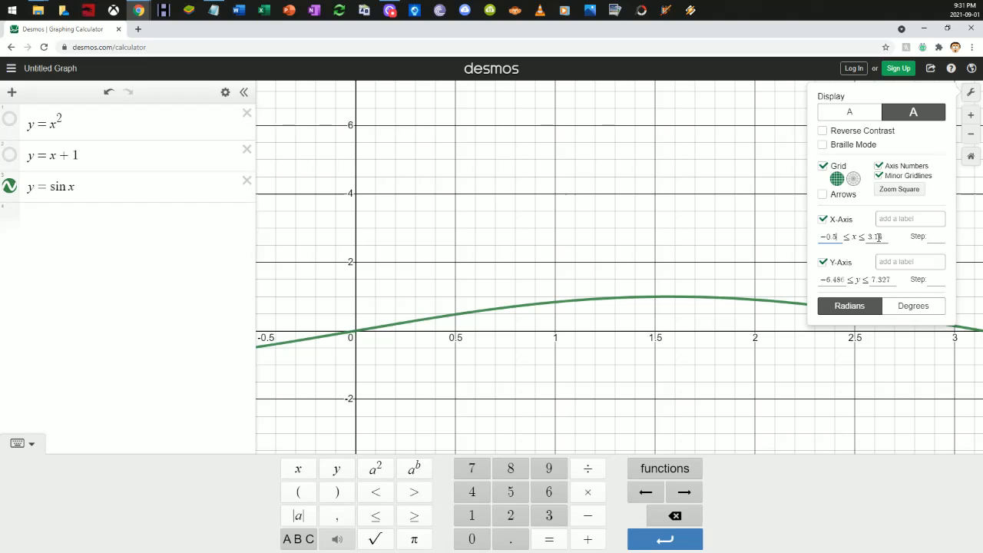
pyautogui.moveTo(875, 237); pyautogui.dragTo(884, 237)
pyautogui.write('64')
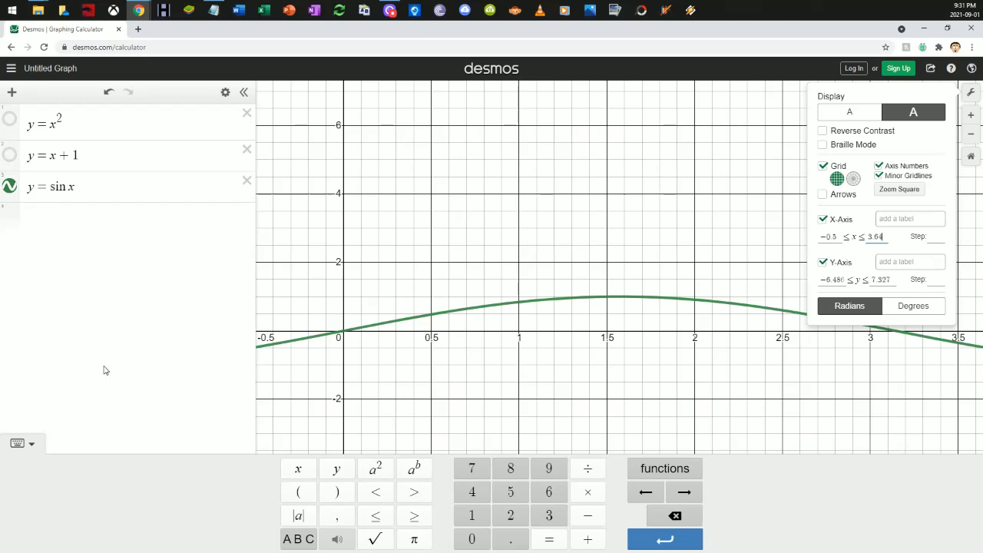
# Step: Hide the on-screen keypad, then set the y-axis range of the graph from -0.2 to 1.2
pyautogui.click(30, 444)
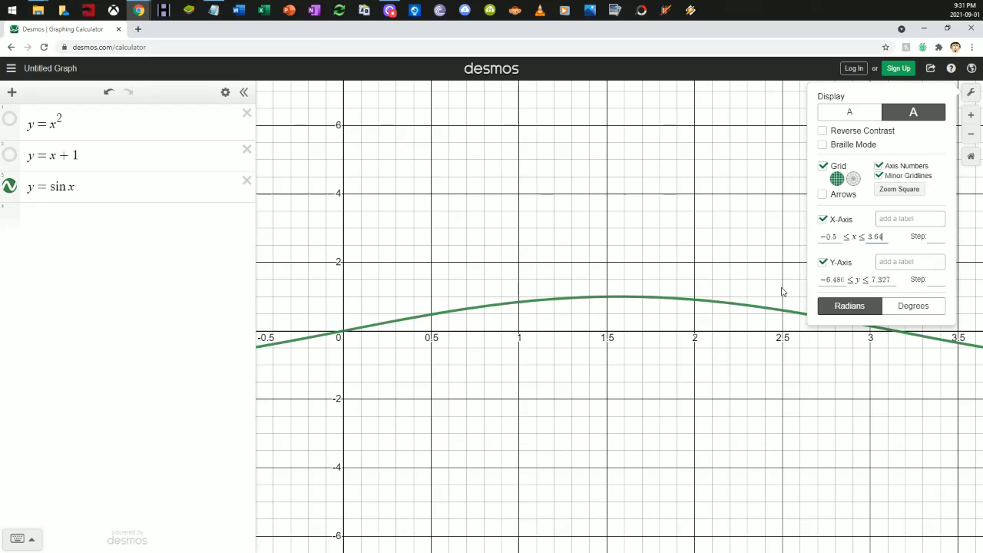
pyautogui.moveTo(827, 279); pyautogui.dragTo(844, 279)
pyautogui.write('0.2')
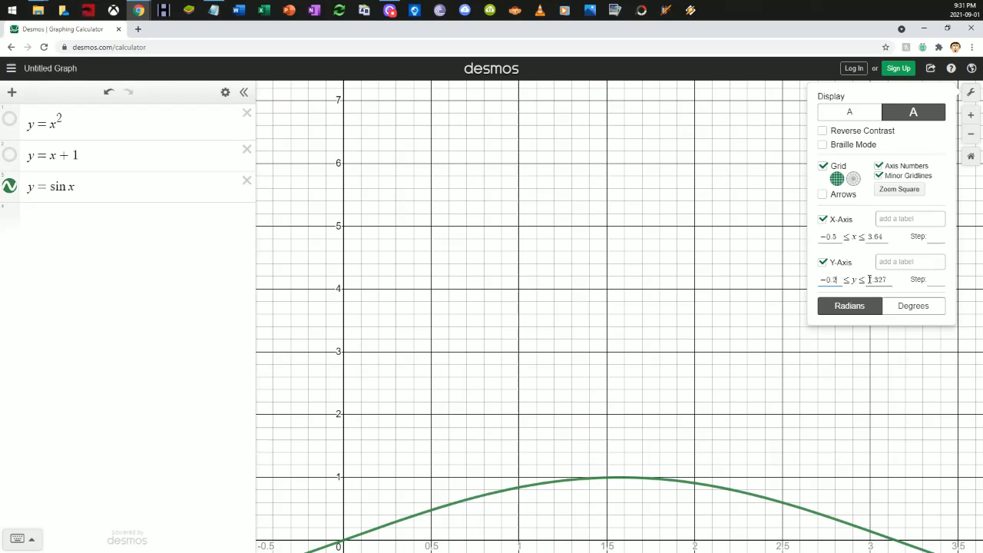
pyautogui.moveTo(870, 279); pyautogui.dragTo(887, 280)
pyautogui.write('1.2')
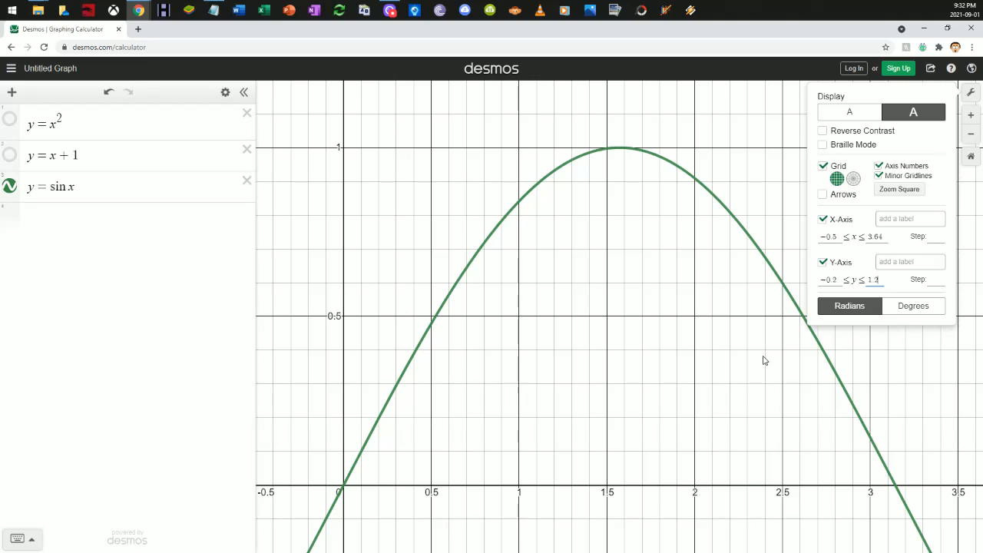
pyautogui.click(617, 360)
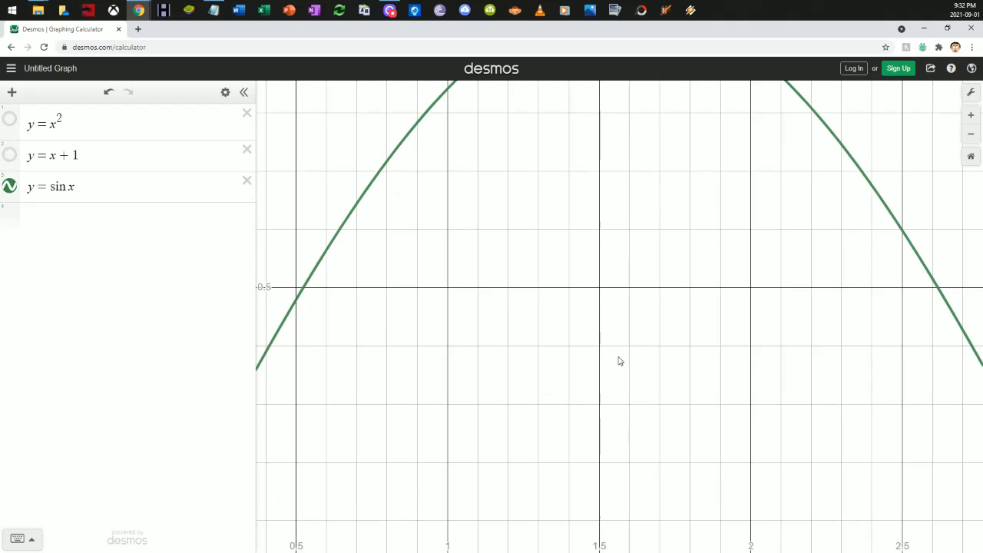
# Step: Show the parabola y = x^2 alongside the sine curve and read the coordinates of their two intersection points
pyautogui.scroll(-10, 620, 361)
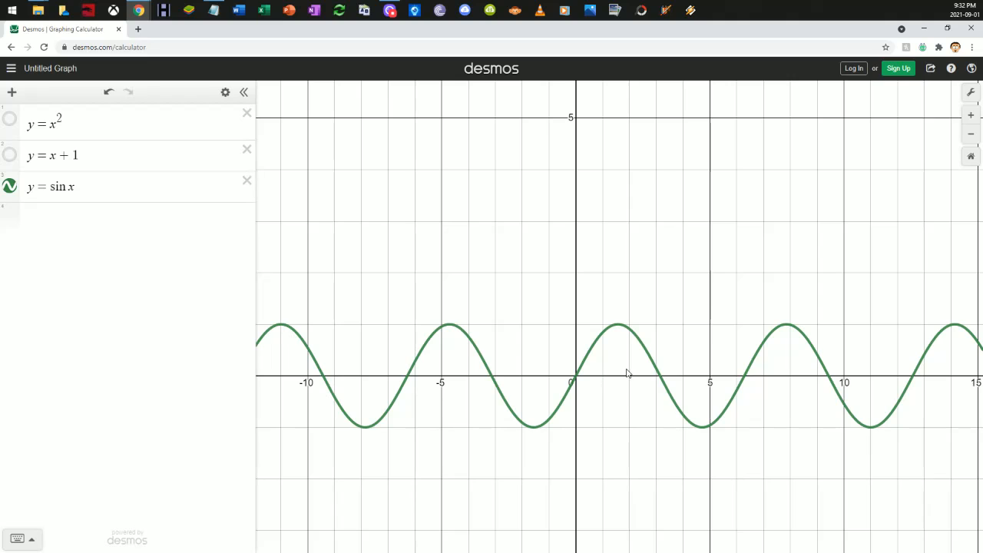
pyautogui.scroll(2, 626, 369)
pyautogui.scroll(6, 610, 356)
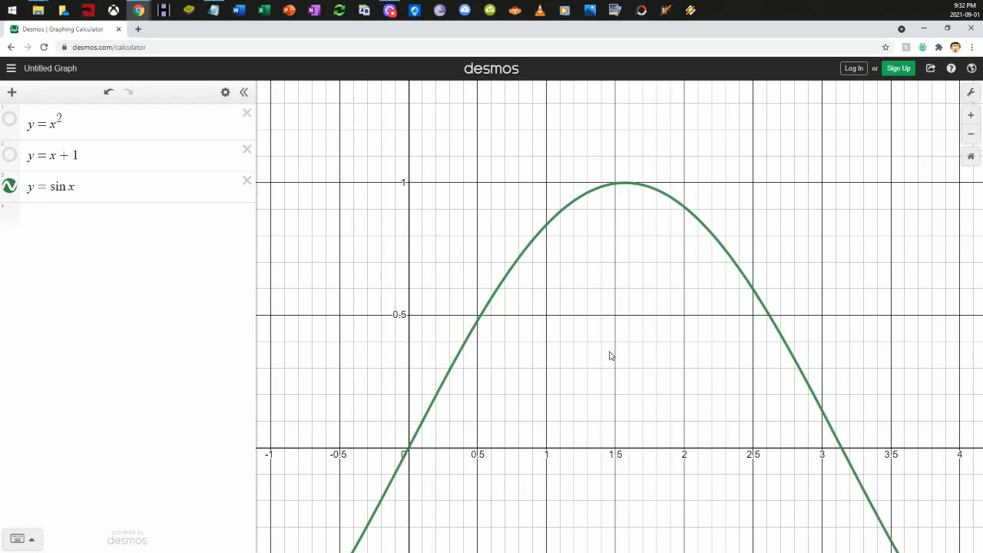
pyautogui.scroll(-2, 611, 356)
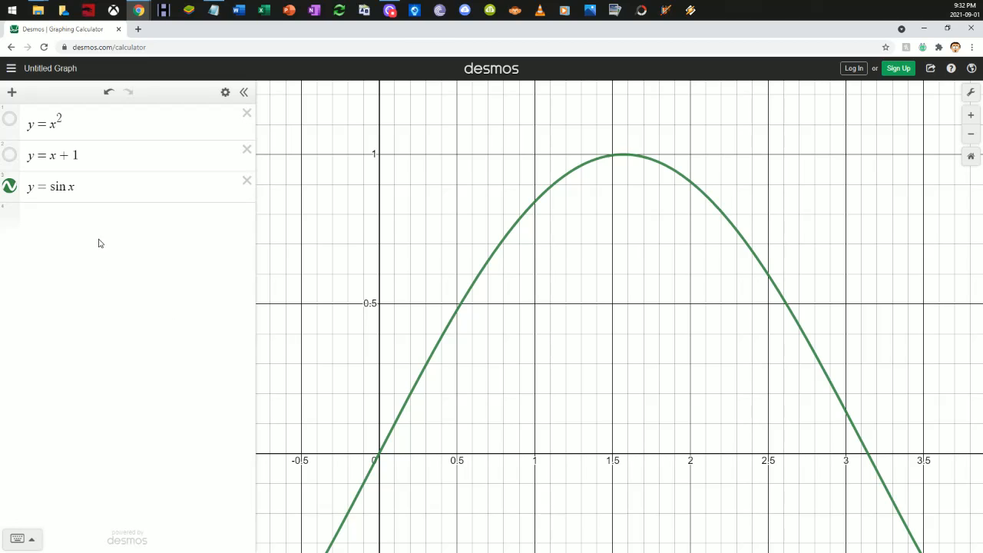
pyautogui.moveTo(80, 190); pyautogui.dragTo(55, 188)
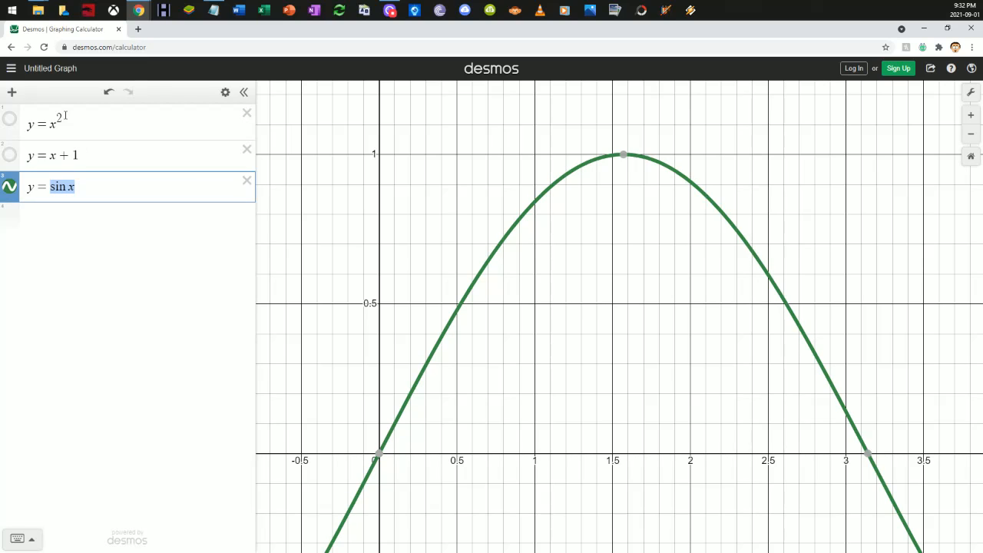
pyautogui.moveTo(66, 116); pyautogui.dragTo(51, 120)
pyautogui.click(11, 120)
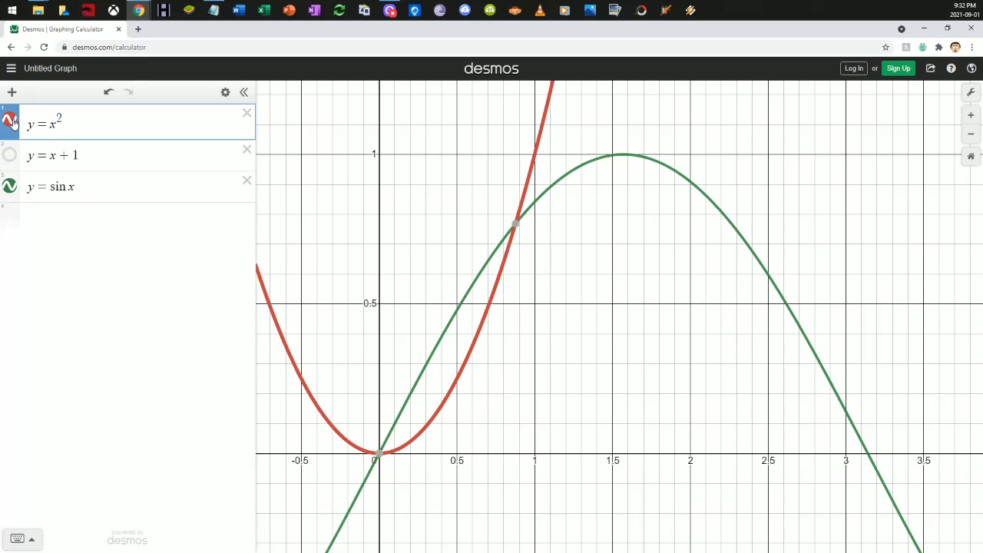
pyautogui.click(379, 453)
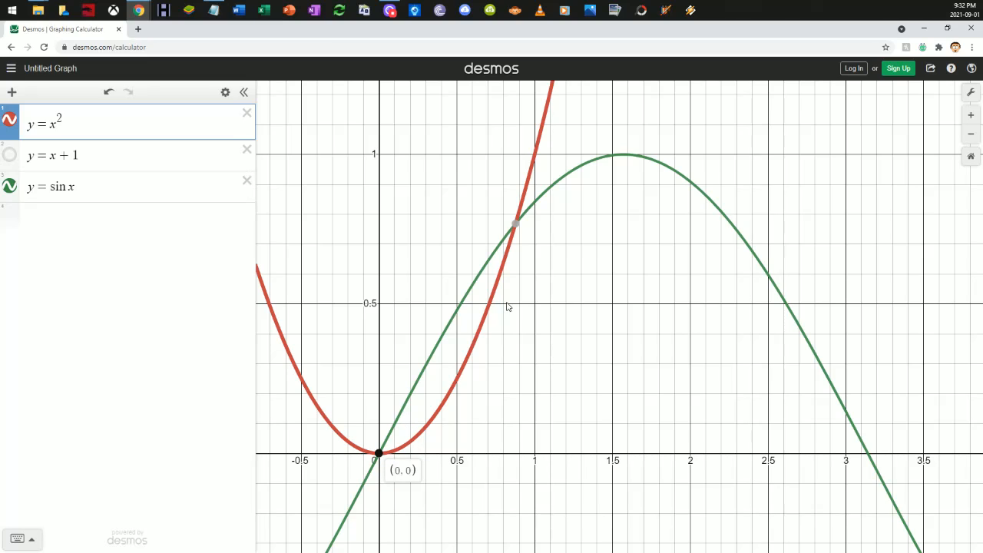
pyautogui.click(515, 224)
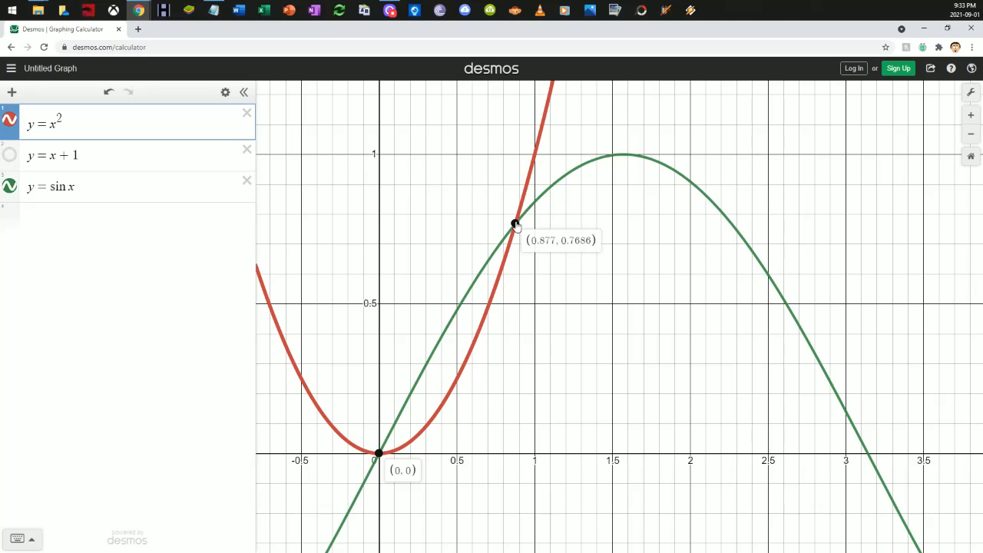
# Step: Swap the parabola for the line y = x + 1 and read the coordinates of its intersection with the sine curve
pyautogui.click(9, 119)
pyautogui.click(9, 155)
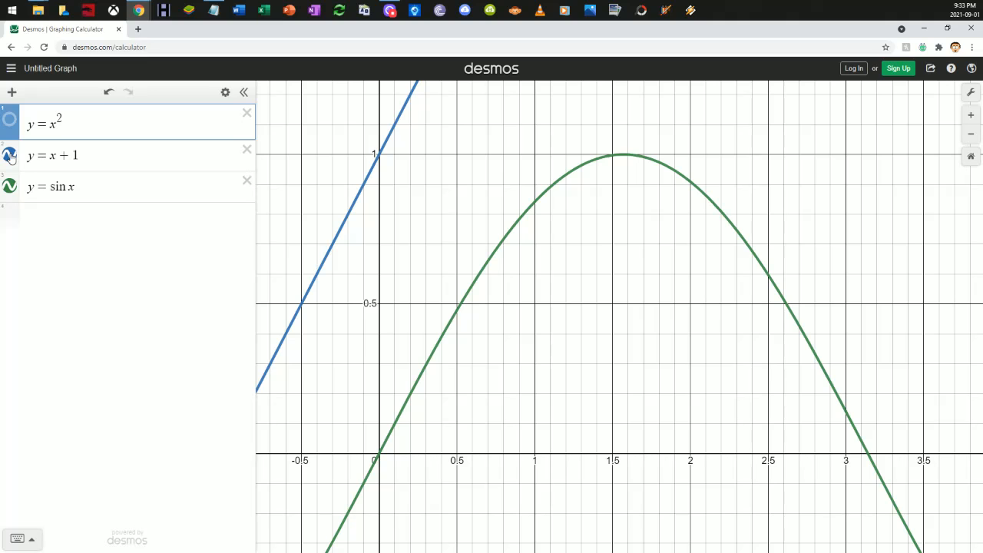
pyautogui.scroll(-10, 358, 267)
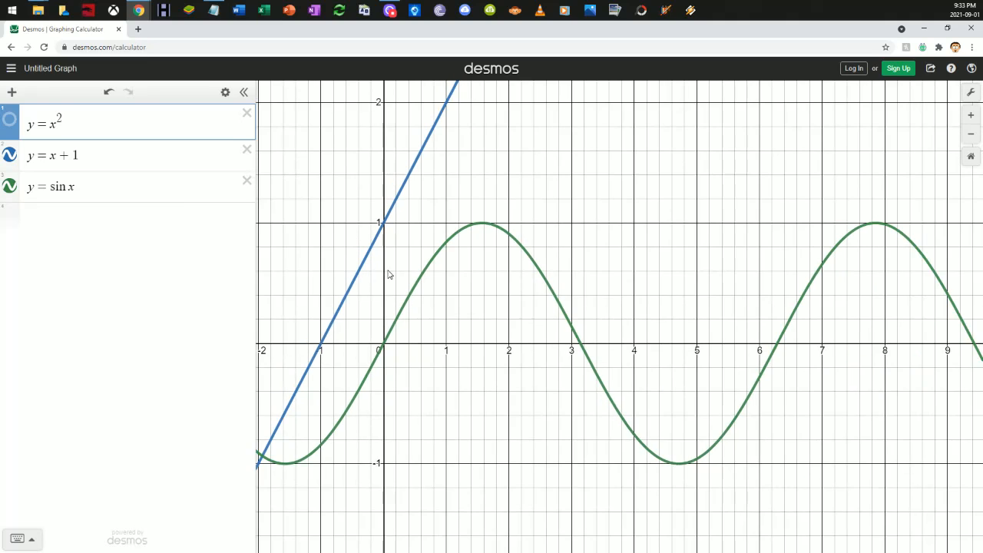
pyautogui.moveTo(379, 341); pyautogui.dragTo(494, 335)
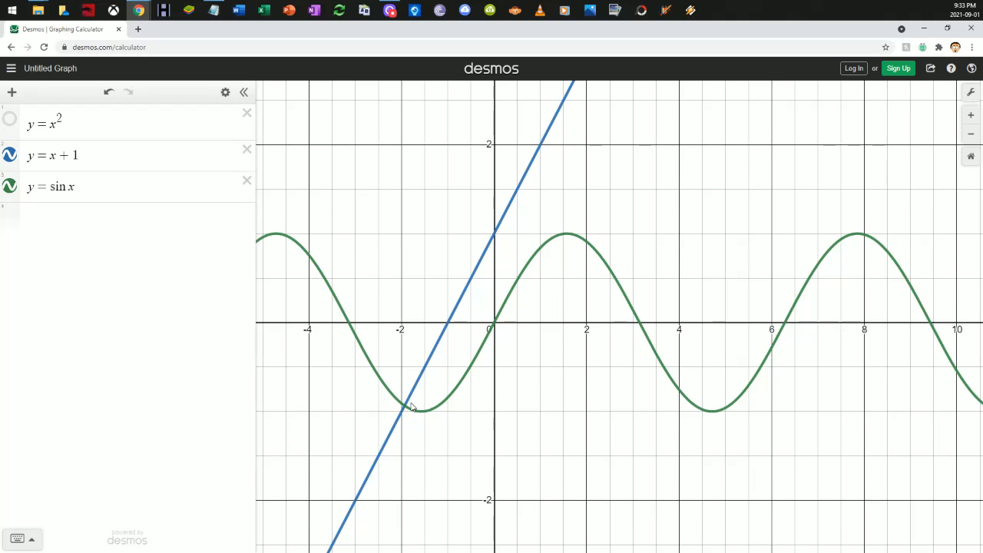
pyautogui.scroll(-3, 504, 349)
pyautogui.scroll(5, 505, 349)
pyautogui.scroll(-3, 505, 350)
pyautogui.scroll(1, 505, 350)
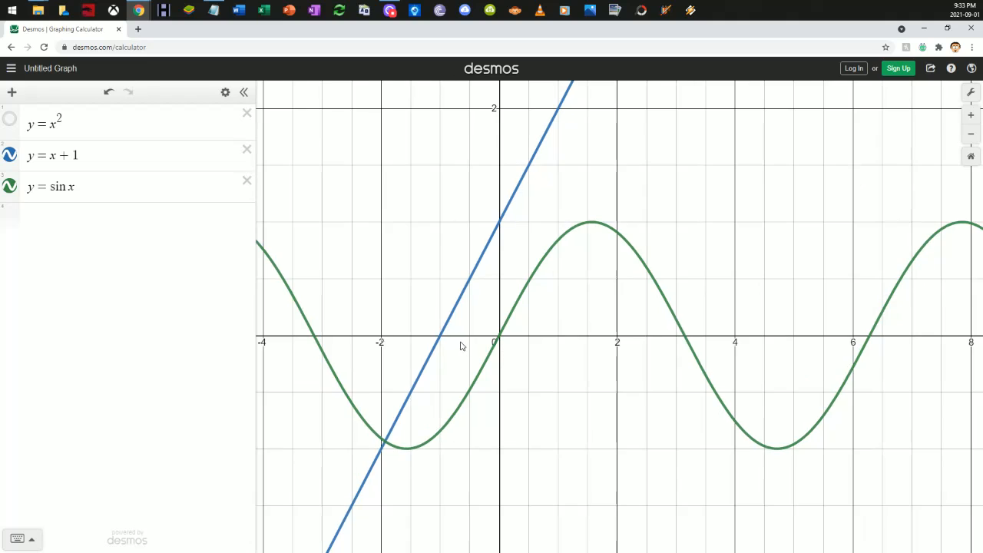
pyautogui.moveTo(461, 345); pyautogui.dragTo(505, 337)
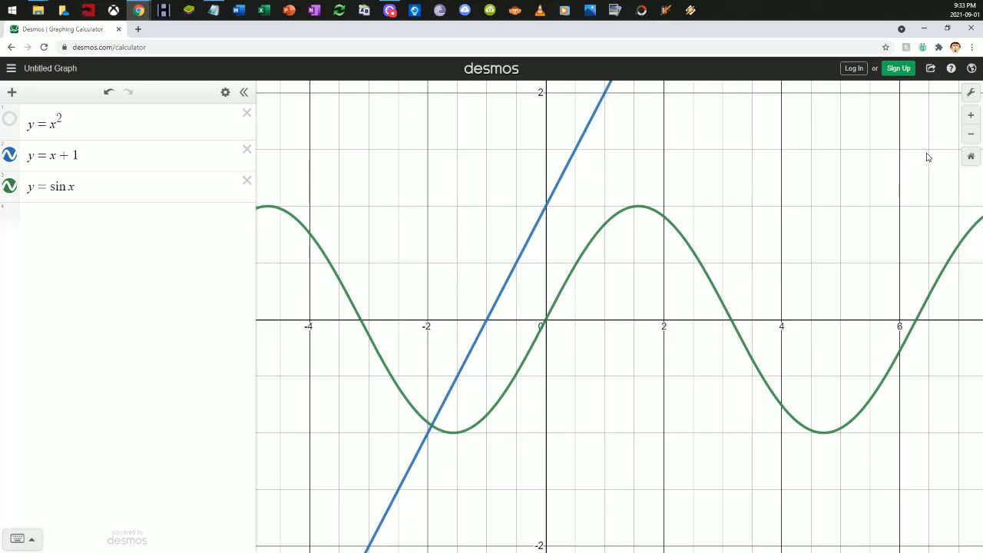
pyautogui.click(971, 93)
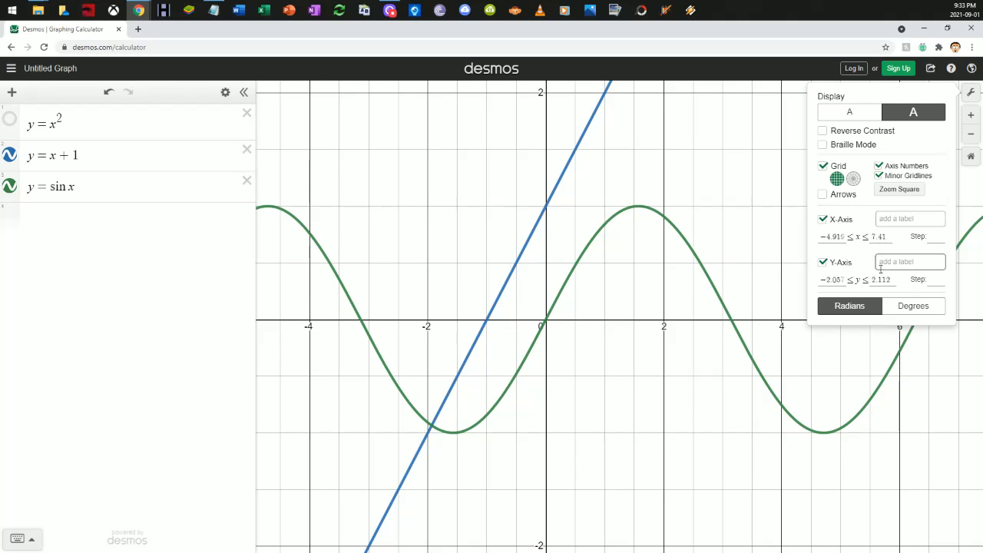
pyautogui.click(969, 94)
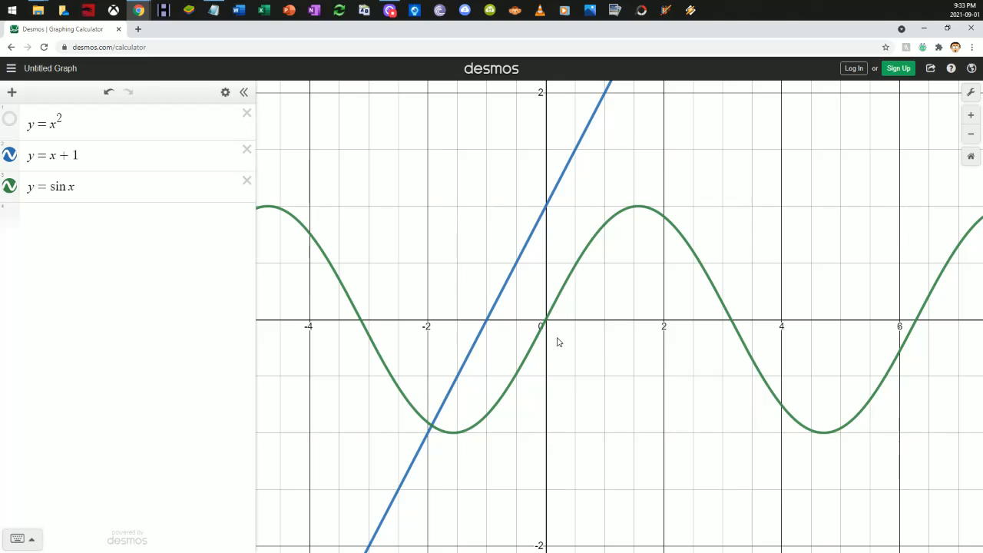
pyautogui.click(433, 428)
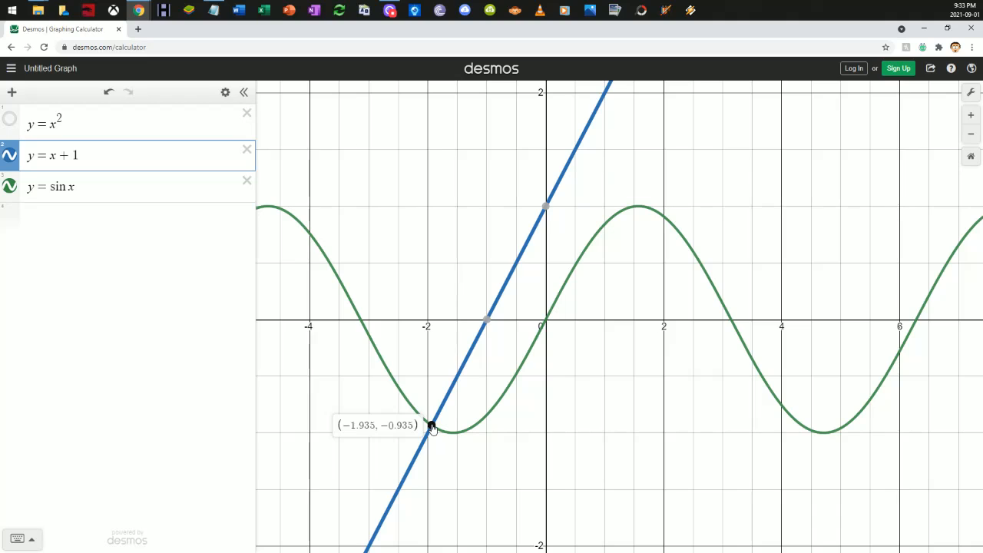
# Step: Delete the y = x + 1 and y = x^2 expressions, keeping y = sin x as the only function
pyautogui.click(102, 223)
pyautogui.click(82, 156)
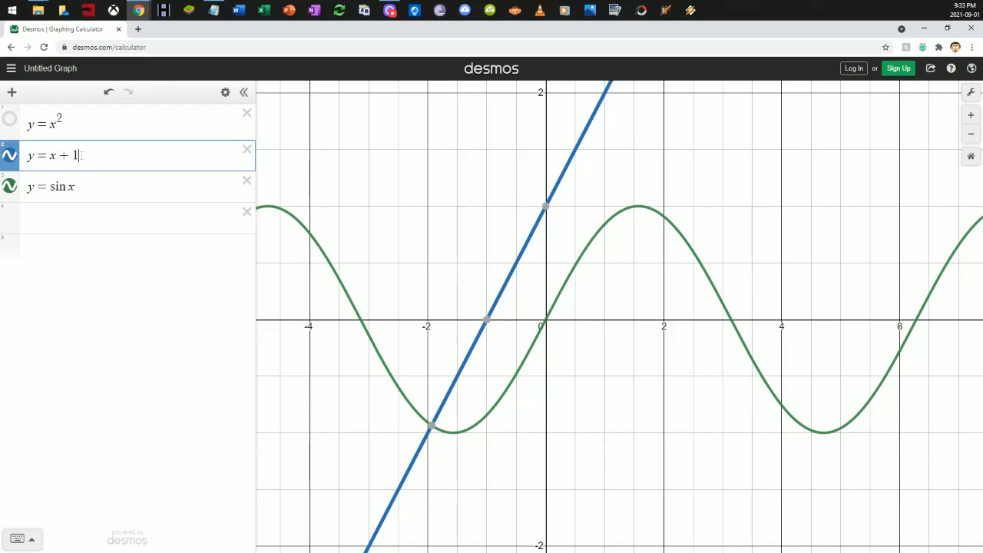
pyautogui.hotkey('shift', 'Left')
pyautogui.hotkey('shift', 'Left')
pyautogui.hotkey('shift', 'Left')
pyautogui.hotkey('shift', 'Left')
pyautogui.hotkey('shift', 'Left')
pyautogui.press('BackSpace')
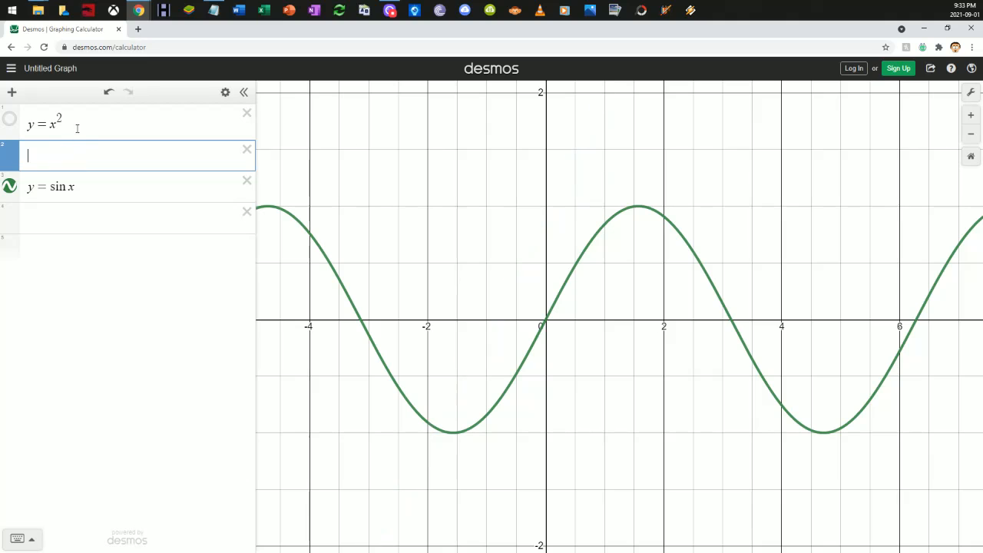
pyautogui.click(247, 116)
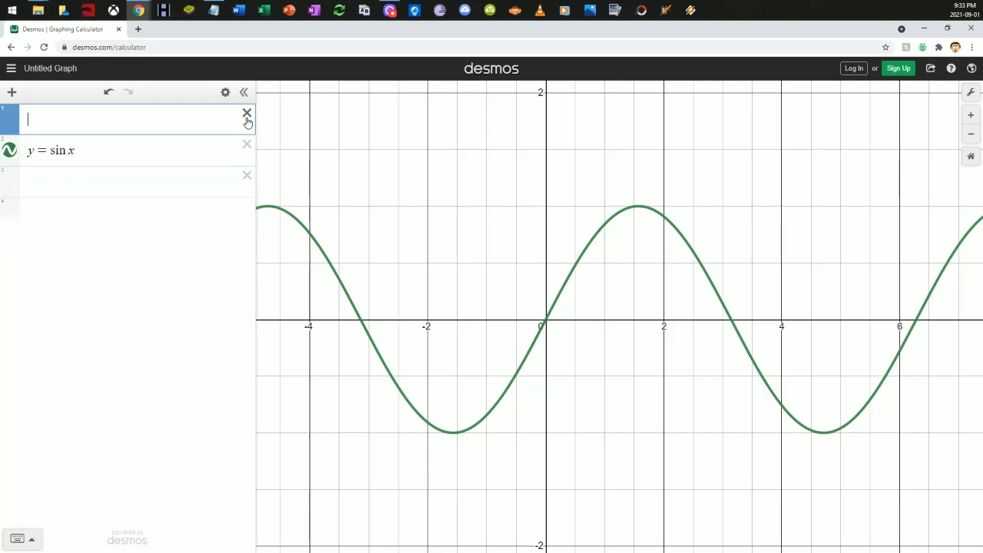
pyautogui.click(246, 116)
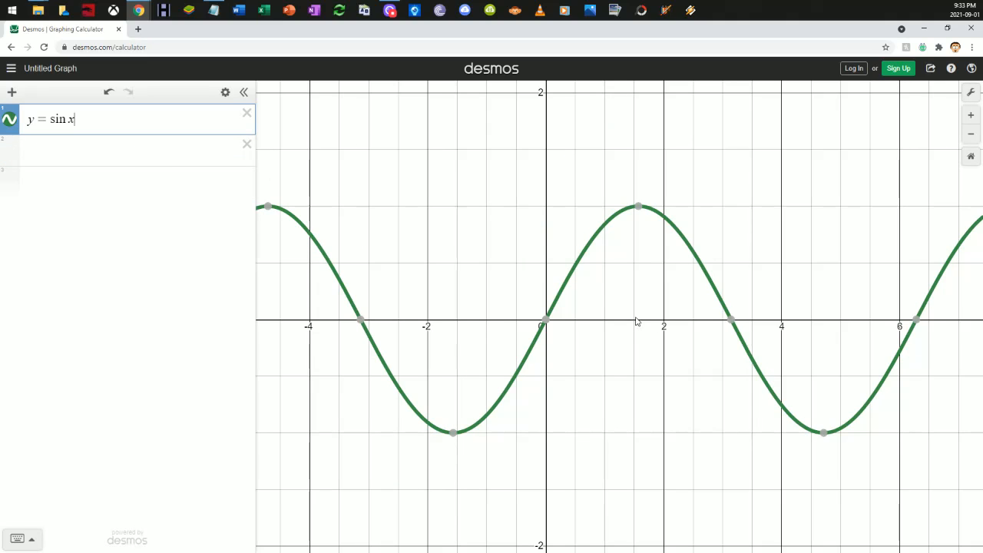
# Step: Try the coefficients 2 and 3 in front of sin x to compare the curve's amplitude
pyautogui.scroll(-4, 636, 321)
pyautogui.moveTo(644, 311); pyautogui.dragTo(621, 317)
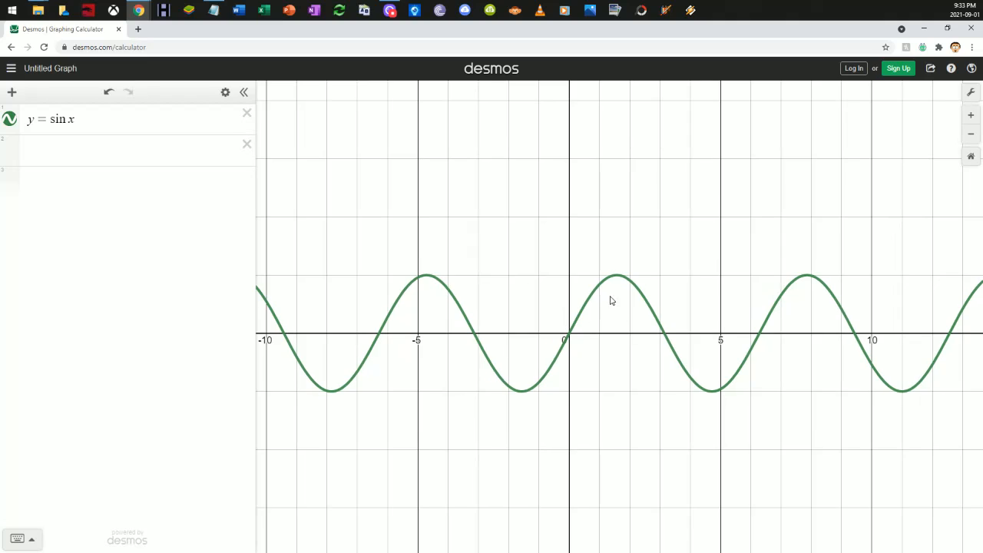
pyautogui.click(51, 121)
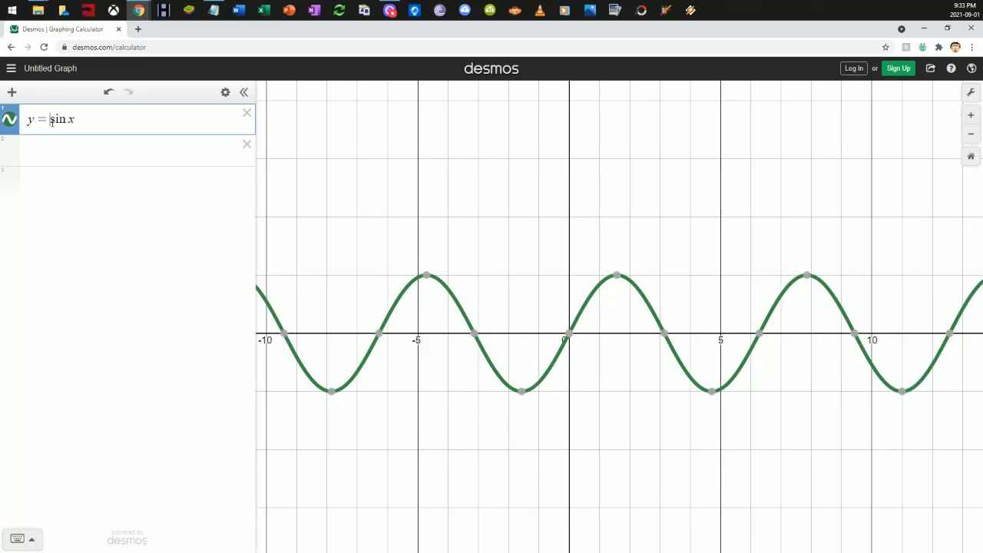
pyautogui.write('2')
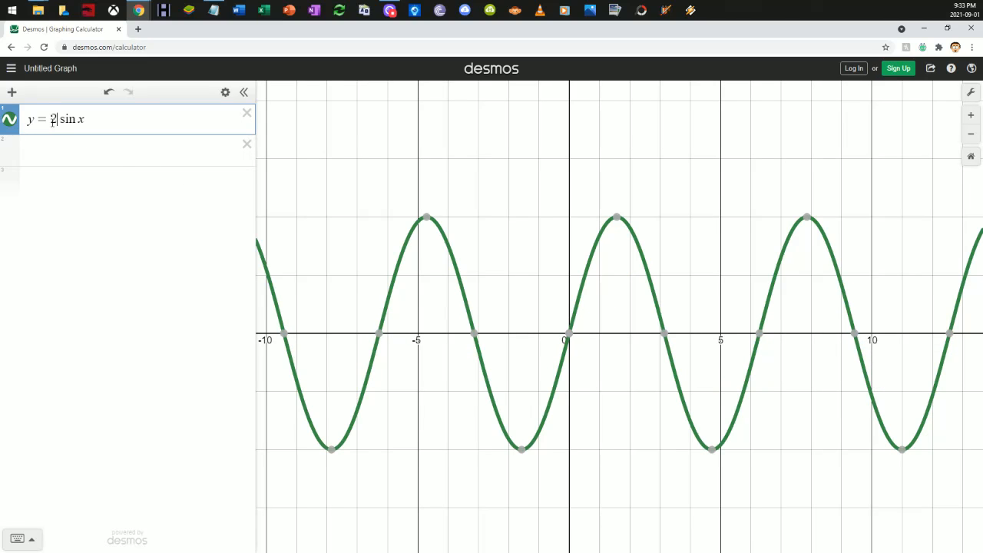
pyautogui.write('3')
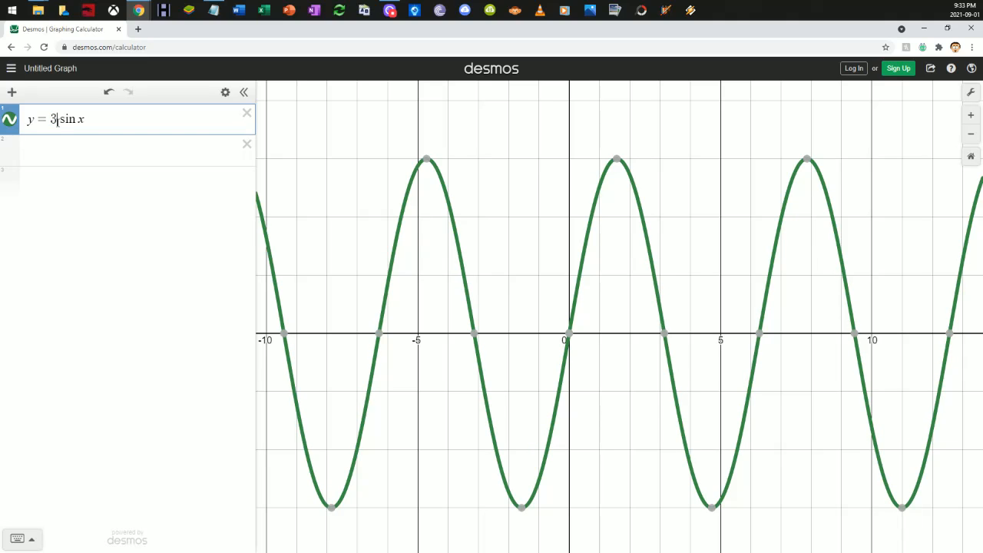
# Step: Replace the sine function's coefficient with the parameter a and add a slider for it
pyautogui.hotkey('shift', 'Left')
pyautogui.write('a')
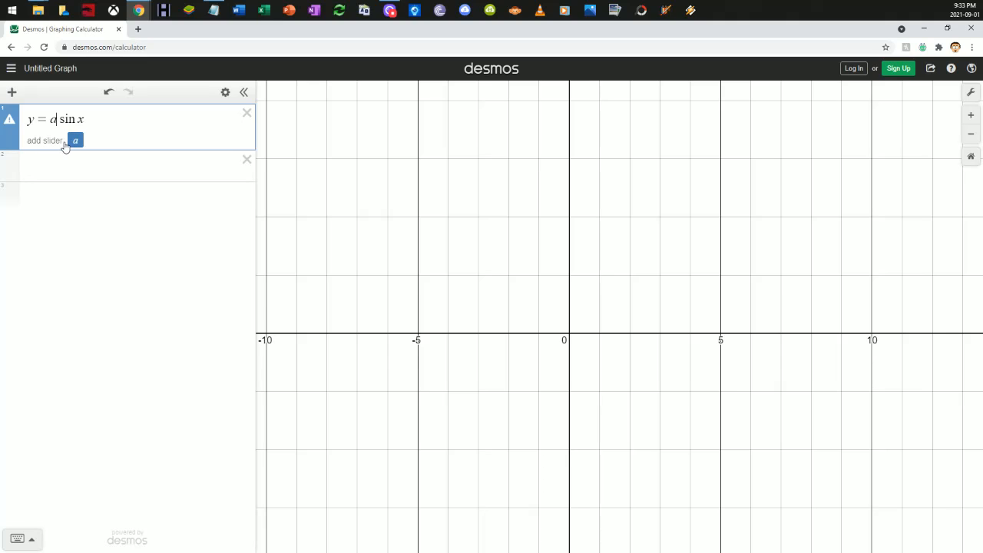
pyautogui.click(74, 142)
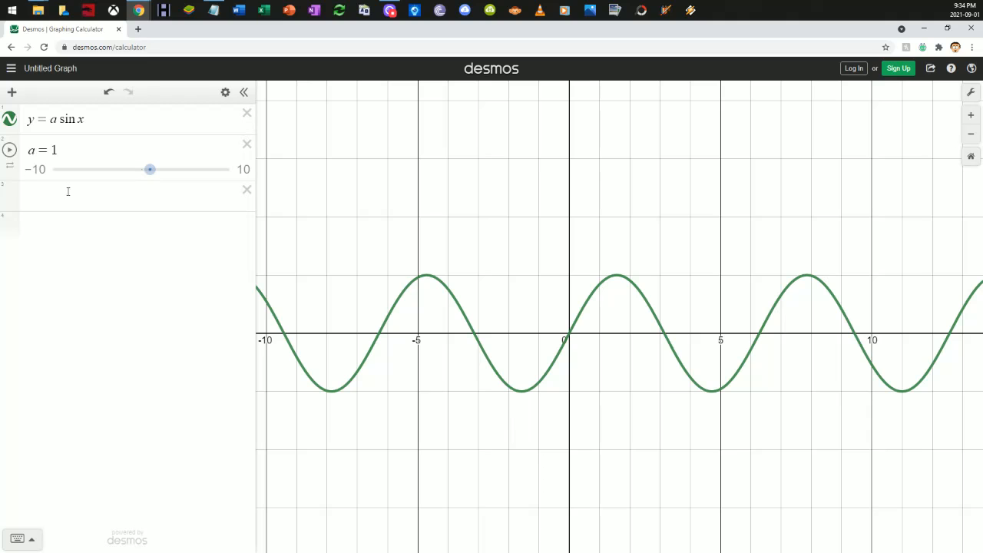
# Step: Animate the slider for a to watch the amplitude vary, then set a to 1.3 by hand
pyautogui.scroll(-5, 458, 308)
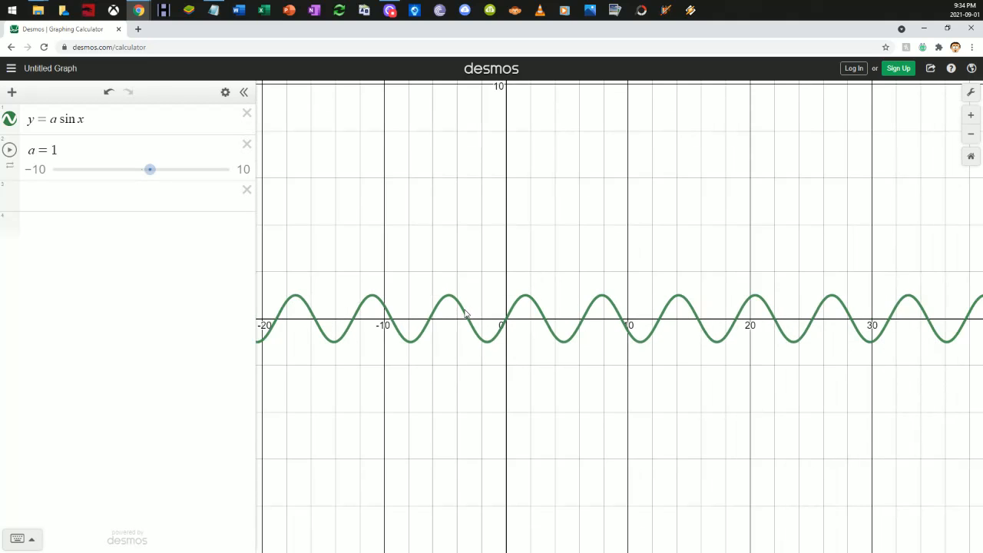
pyautogui.moveTo(559, 270); pyautogui.dragTo(565, 264)
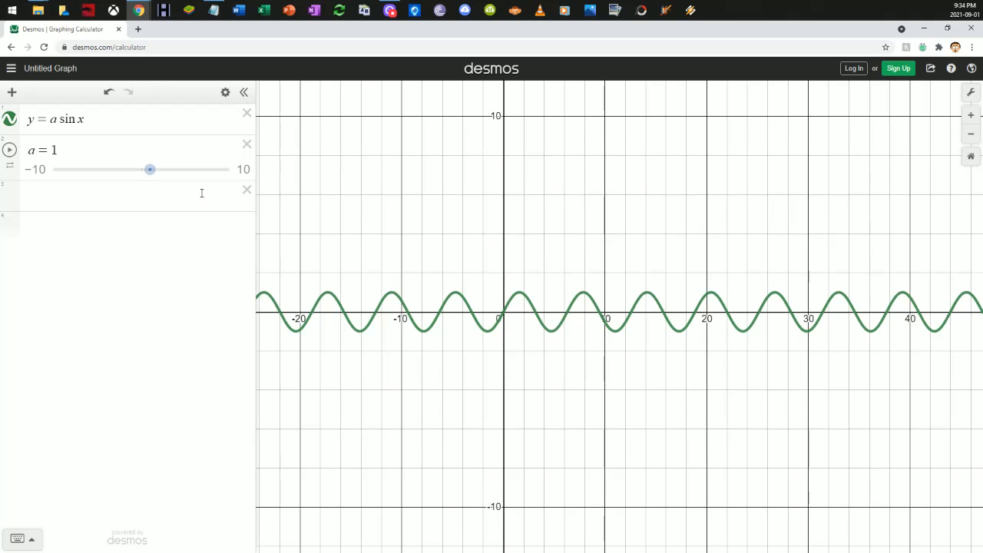
pyautogui.click(12, 153)
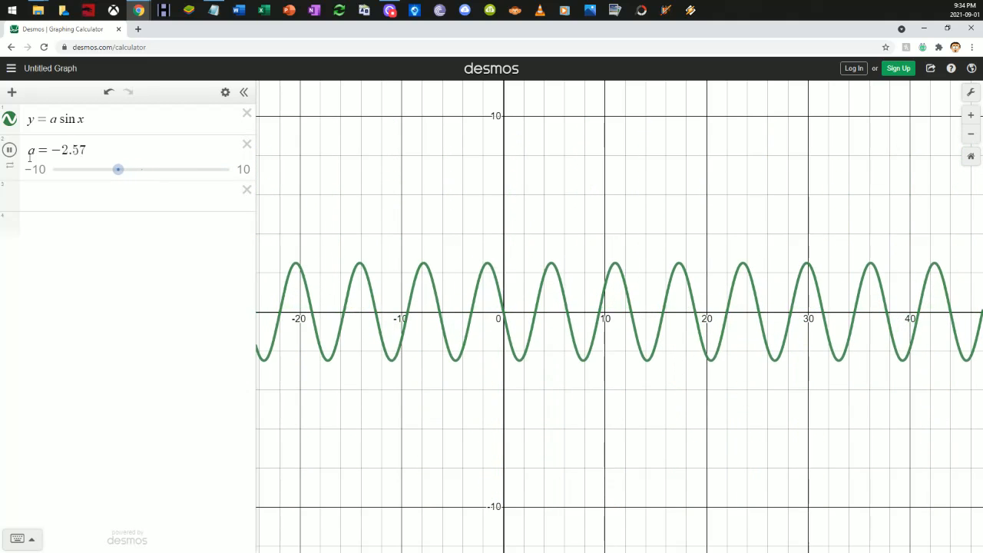
pyautogui.click(97, 170)
pyautogui.moveTo(97, 172); pyautogui.dragTo(152, 171)
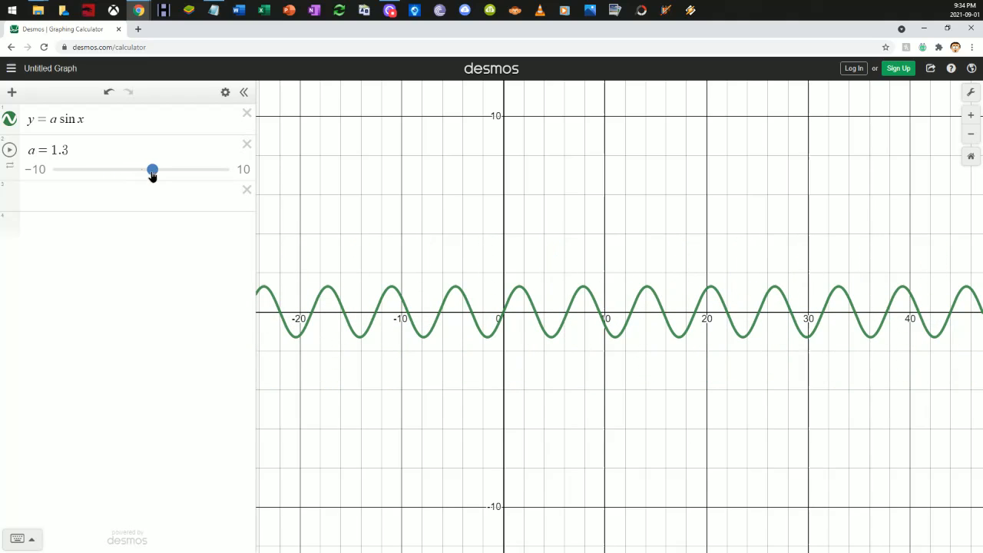
# Step: Extend the sine function to y = a sin(kx − d) + c and add sliders for k, d and c
pyautogui.click(78, 119)
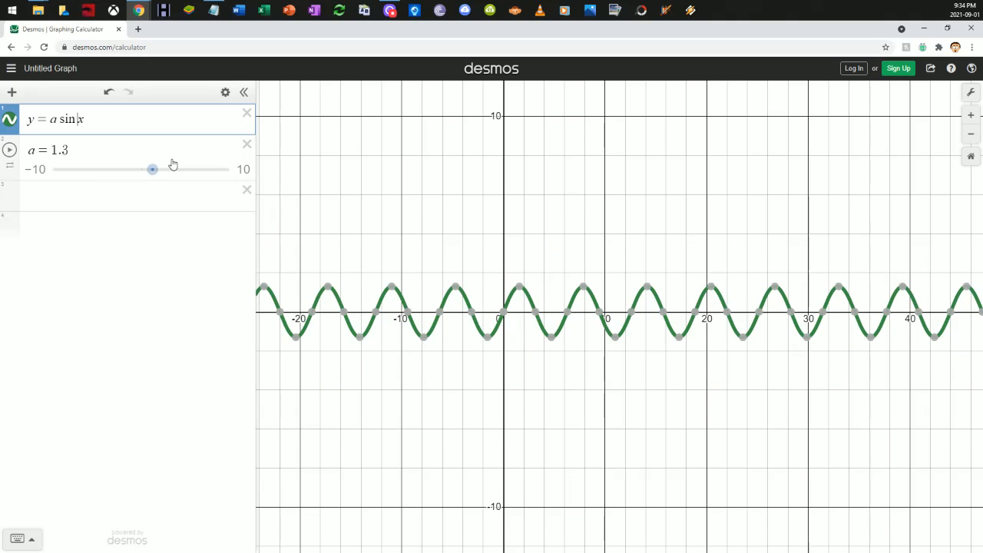
pyautogui.write('(')
pyautogui.press('Right')
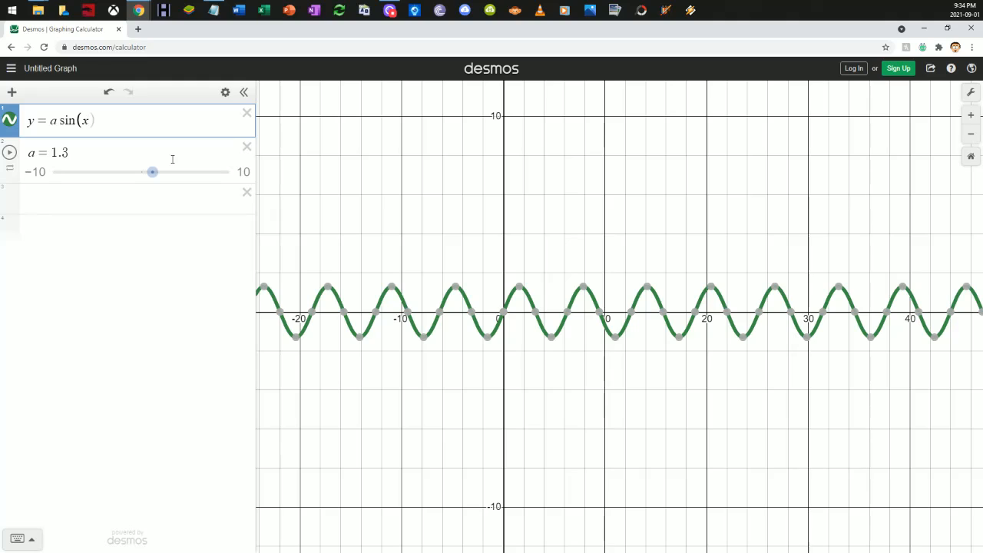
pyautogui.write(')')
pyautogui.press('Left')
pyautogui.press('Left')
pyautogui.write('k')
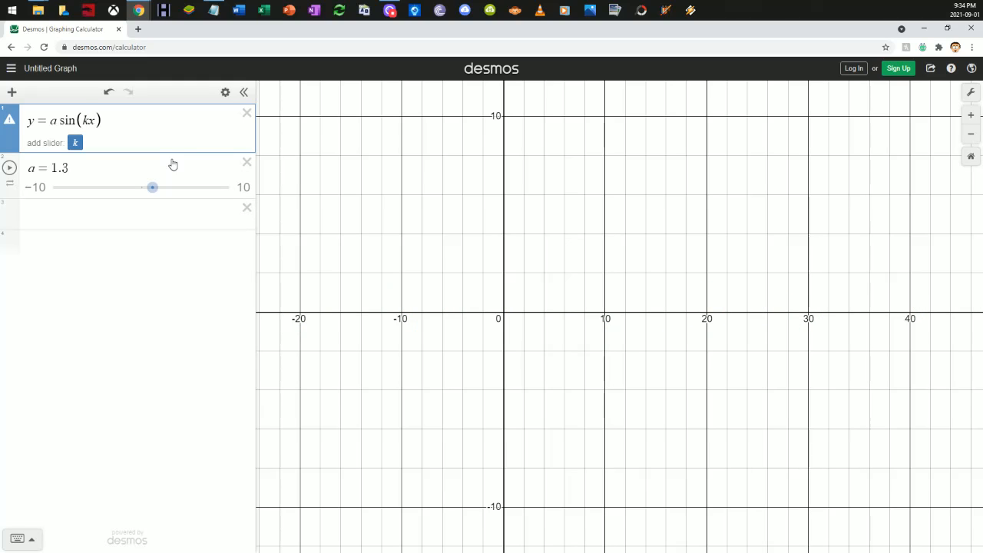
pyautogui.press('Right')
pyautogui.write('-d')
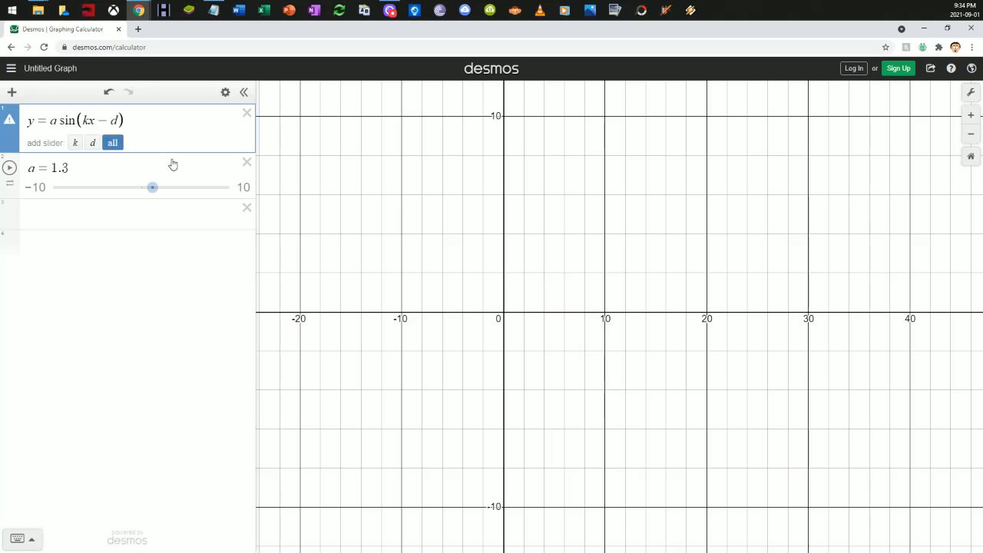
pyautogui.press('Right')
pyautogui.write('+c')
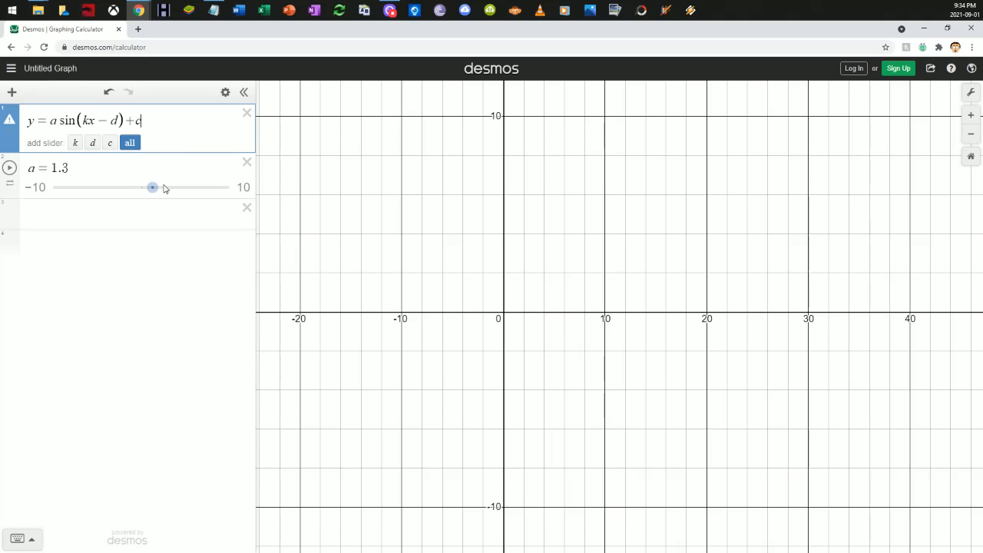
pyautogui.click(130, 144)
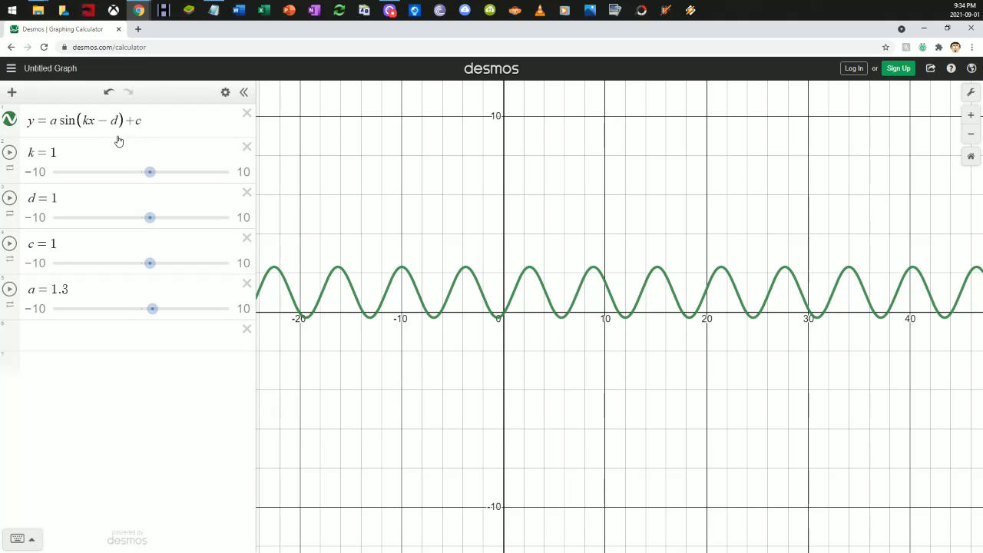
# Step: Adjust the sliders to k = 2.1, d = 3.2, c = 1.7 and a = 2.7 to explore each parameter's effect
pyautogui.moveTo(149, 175)
pyautogui.mouseDown()
pyautogui.moveTo(169, 174)
pyautogui.moveTo(139, 185)
pyautogui.moveTo(156, 182)
pyautogui.mouseUp()
pyautogui.moveTo(161, 178); pyautogui.dragTo(158, 182)
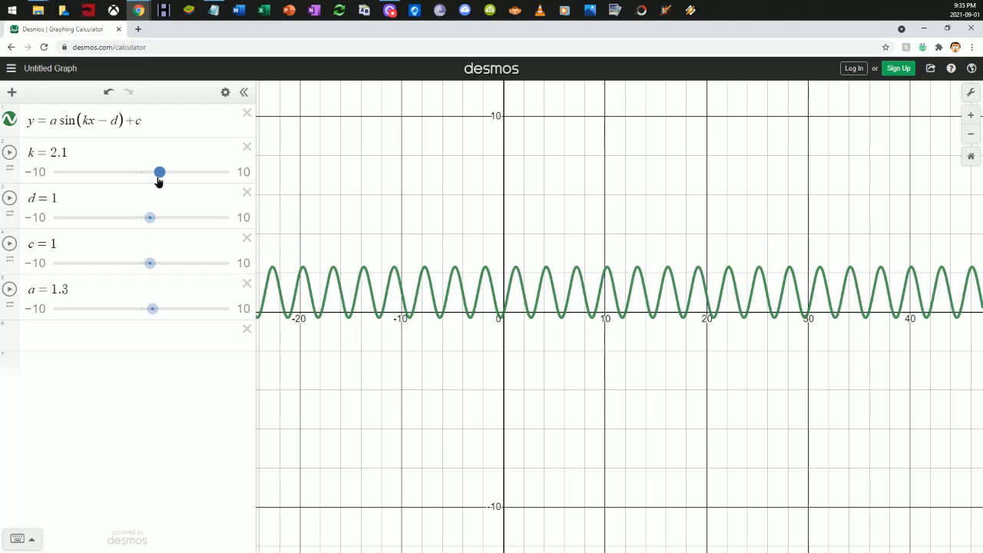
pyautogui.moveTo(149, 218); pyautogui.dragTo(169, 218)
pyautogui.moveTo(151, 263)
pyautogui.mouseDown()
pyautogui.moveTo(92, 263)
pyautogui.moveTo(188, 263)
pyautogui.moveTo(105, 264)
pyautogui.moveTo(182, 263)
pyautogui.moveTo(156, 264)
pyautogui.mouseUp()
pyautogui.moveTo(158, 309)
pyautogui.mouseDown()
pyautogui.moveTo(185, 308)
pyautogui.moveTo(155, 309)
pyautogui.moveTo(169, 309)
pyautogui.mouseUp()
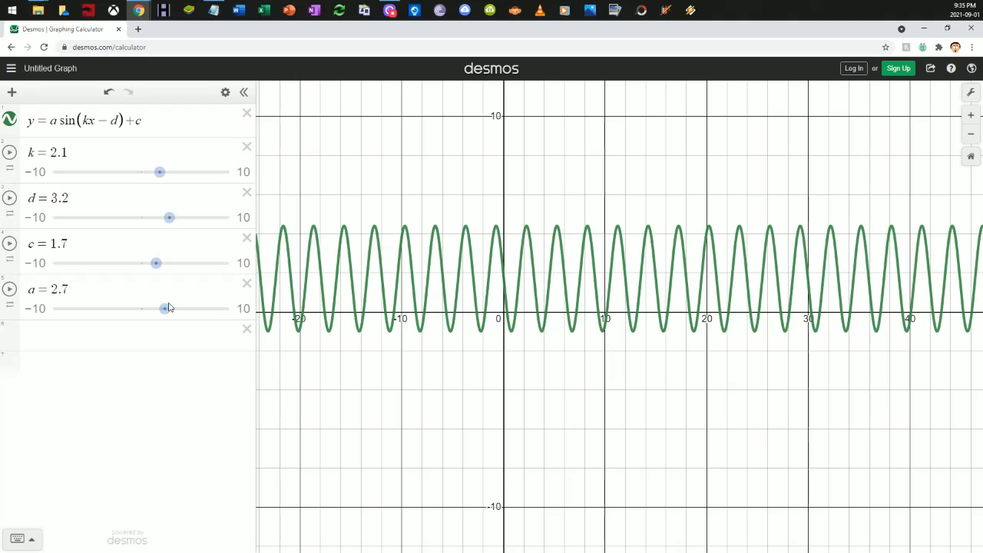